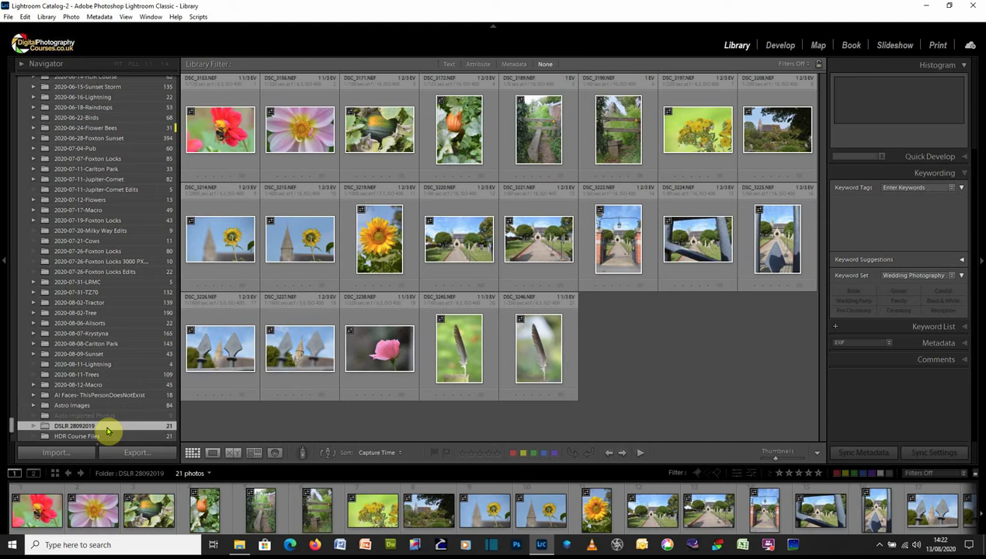
Step: Show the DSLR 28092019 folder in File Explorer, revealing its D:\My Pictures location
right_click(106, 428)
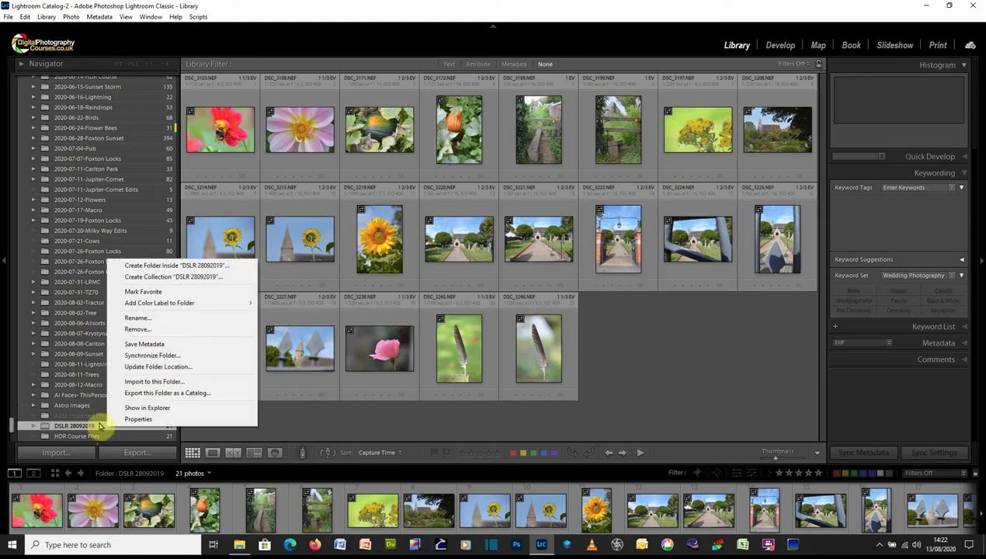
click(161, 410)
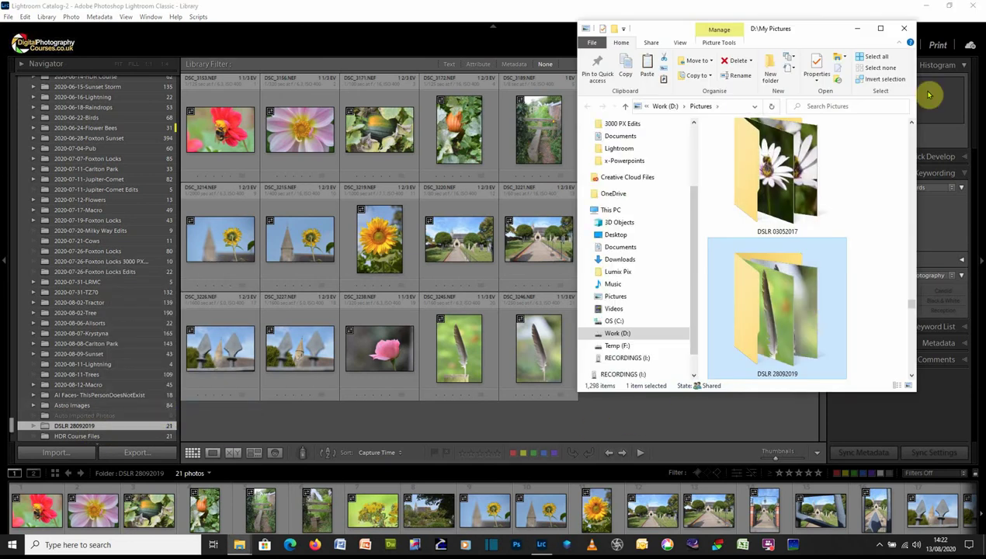
Step: Minimize Lightroom, place the RECORDINGS (I:) window beside Pictures, and select DSLR 28092019
click(925, 6)
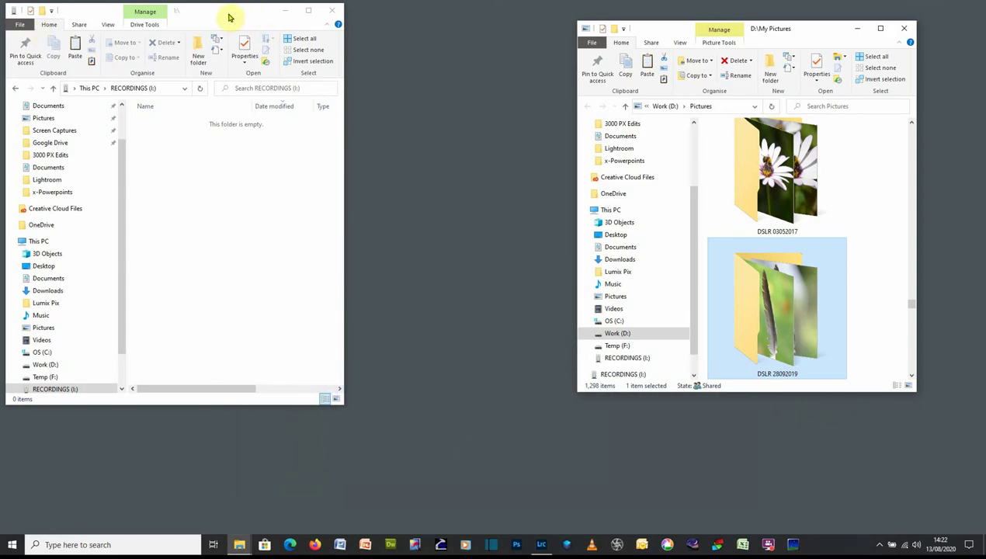
drag(229, 16, 414, 47)
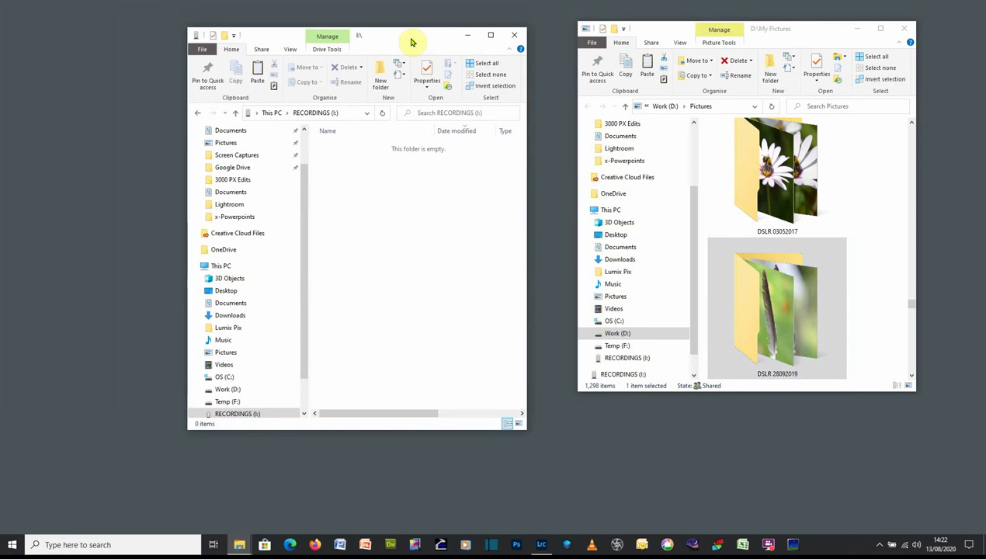
click(764, 316)
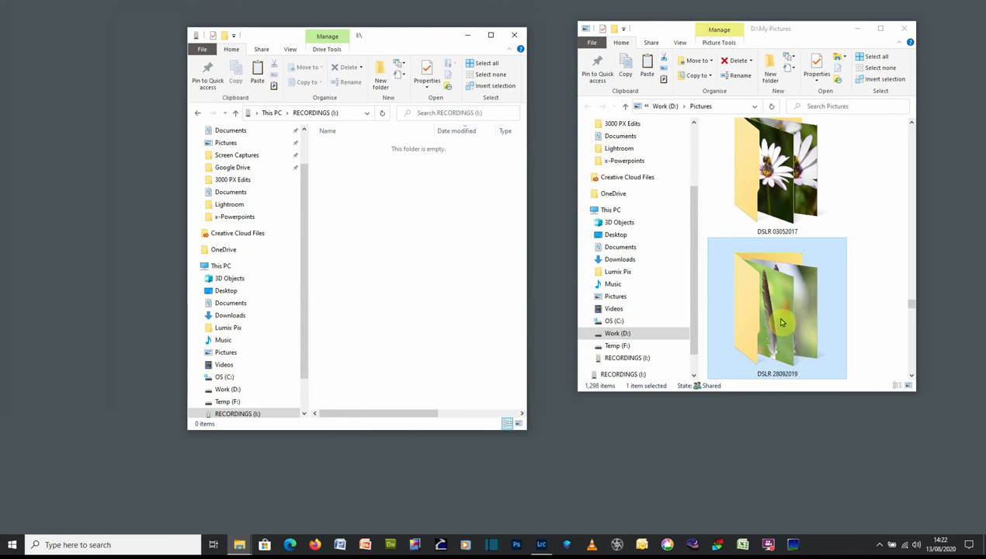
click(792, 320)
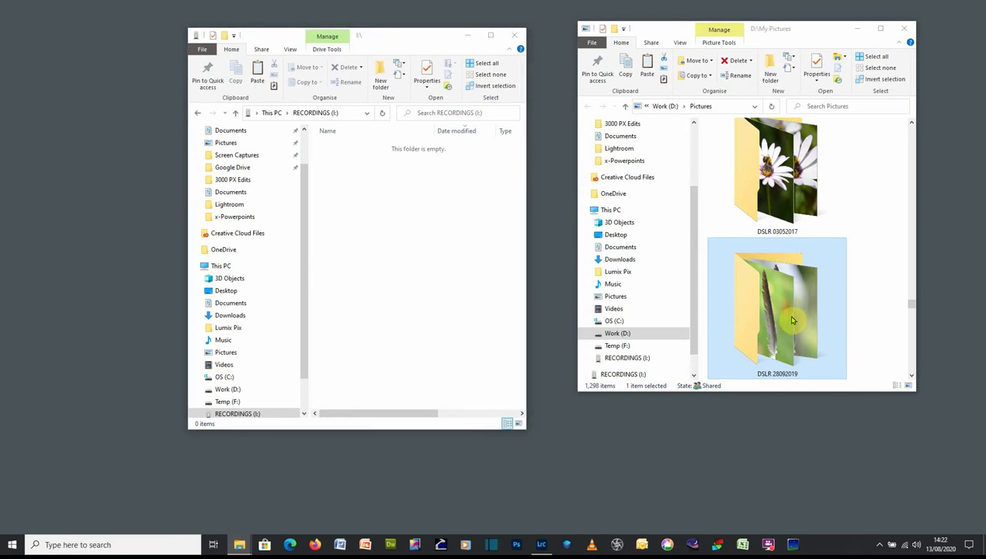
Step: Trial-drag the DSLR 28092019 folder toward RECORDINGS (I:) without dropping it there
drag(792, 320, 418, 271)
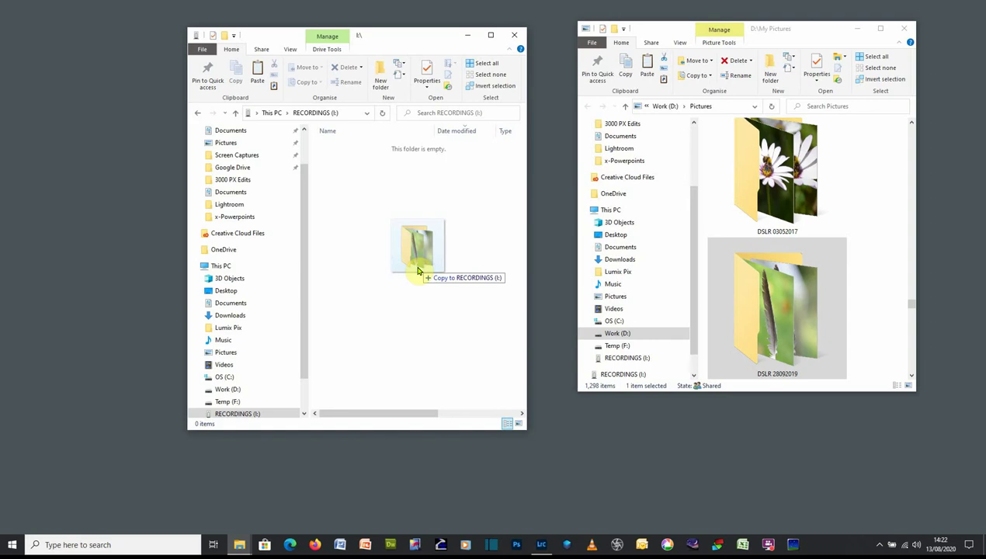
drag(418, 271, 419, 253)
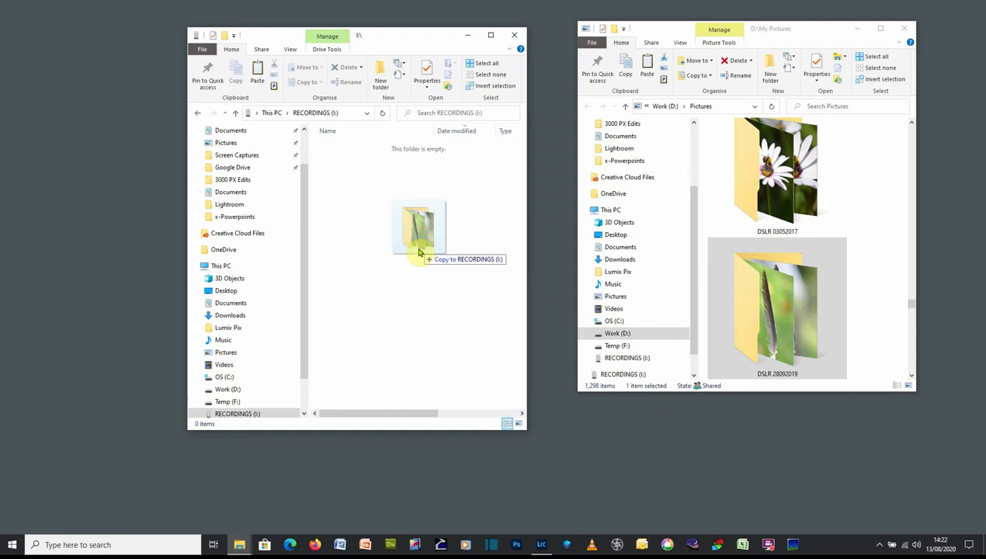
drag(419, 251, 419, 251)
drag(419, 250, 793, 336)
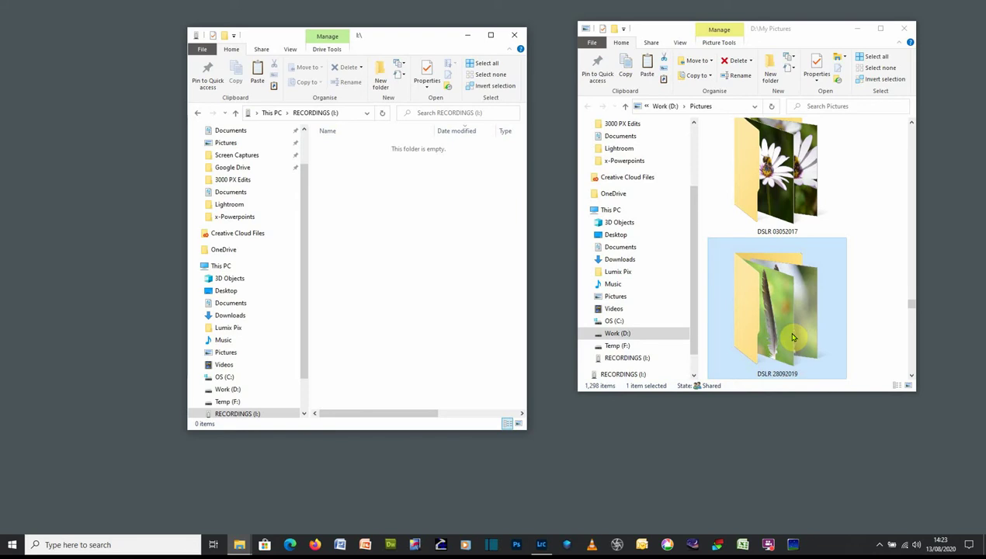
Step: Right-drag DSLR 28092019 onto the RECORDINGS (I:) window and choose Move here
click(793, 337)
mouse_move(793, 337)
mouse_down()
mouse_move(425, 259)
mouse_move(777, 332)
mouse_up()
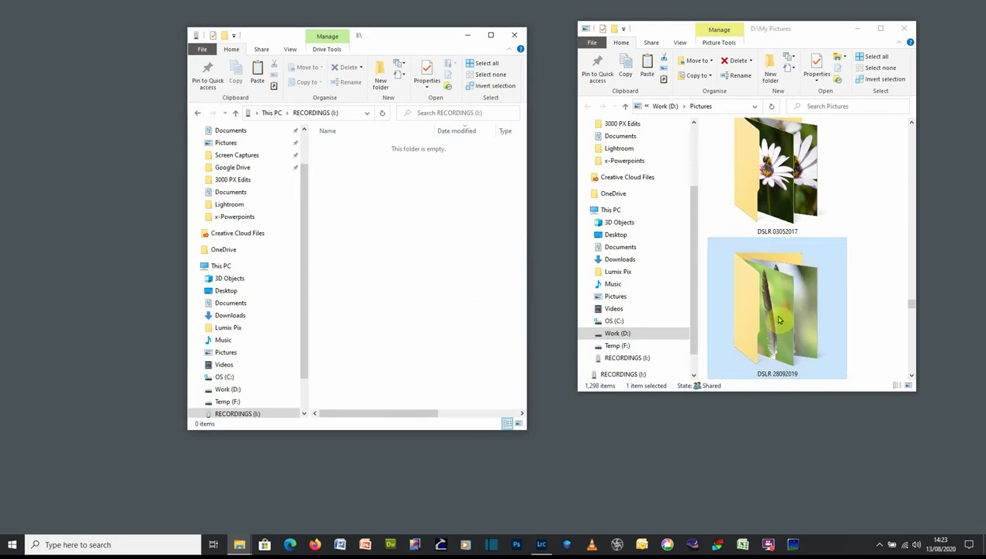
click(778, 319)
drag(778, 320, 398, 243)
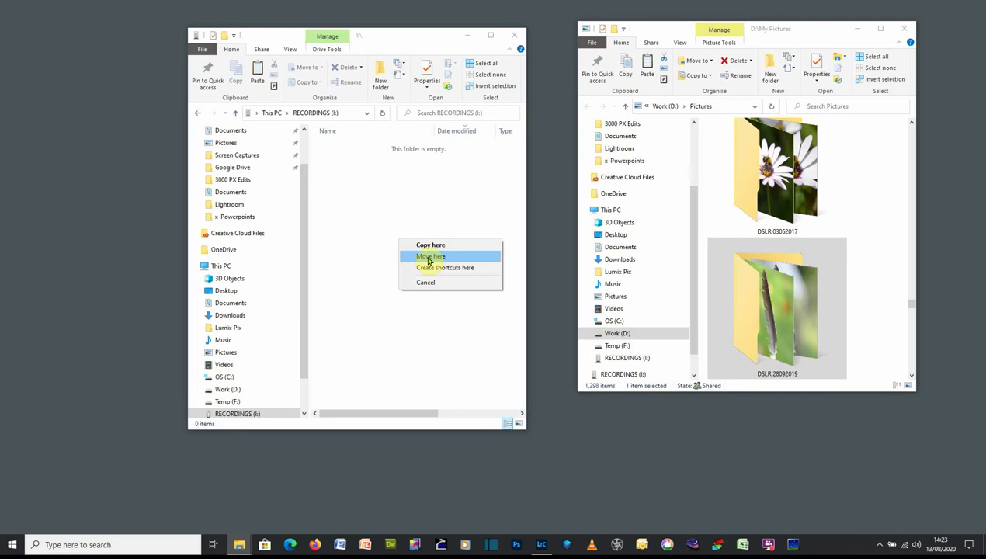
click(428, 257)
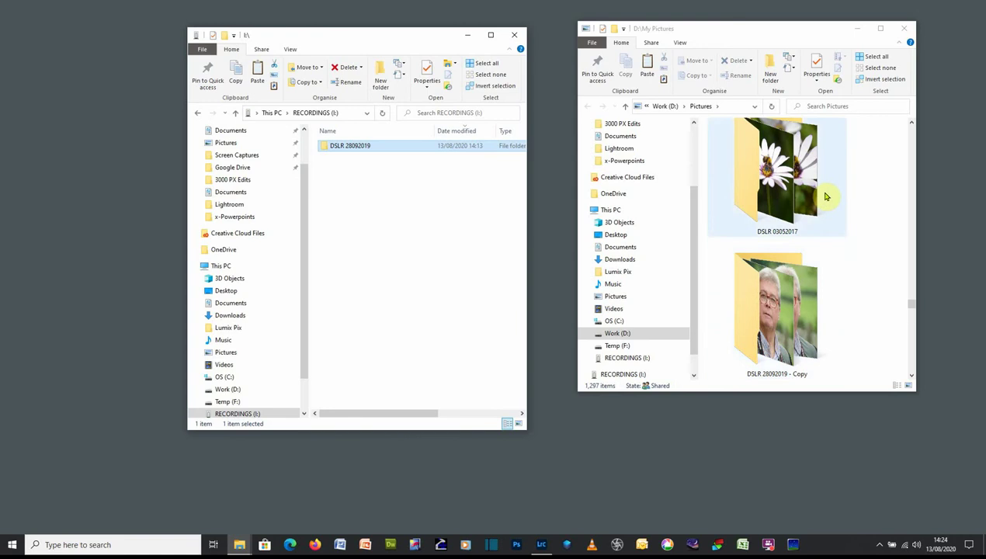
Step: Back in Lightroom, open DSC_3153 from DSLR 28092019 in Loupe view, now flagged missing
click(544, 545)
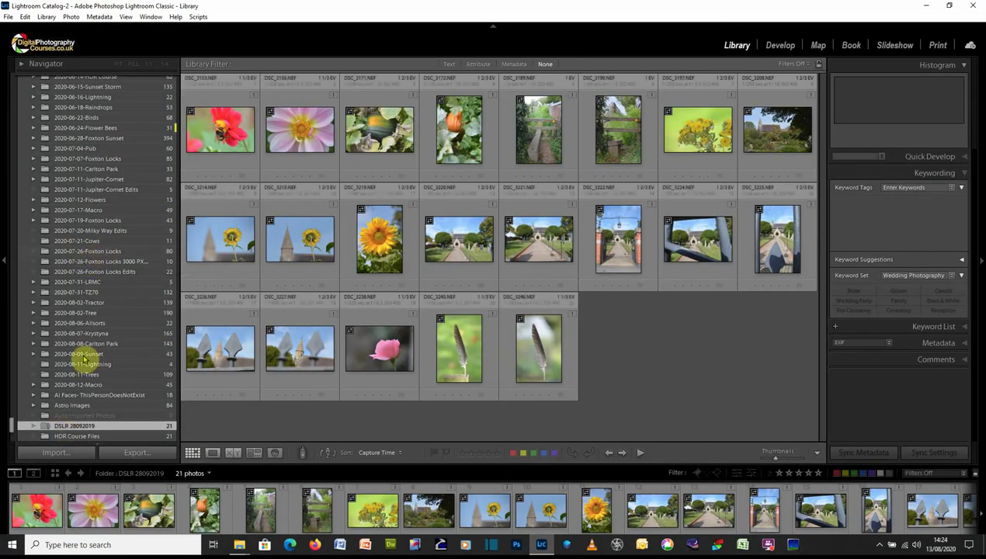
scroll(84, 357, down, 5)
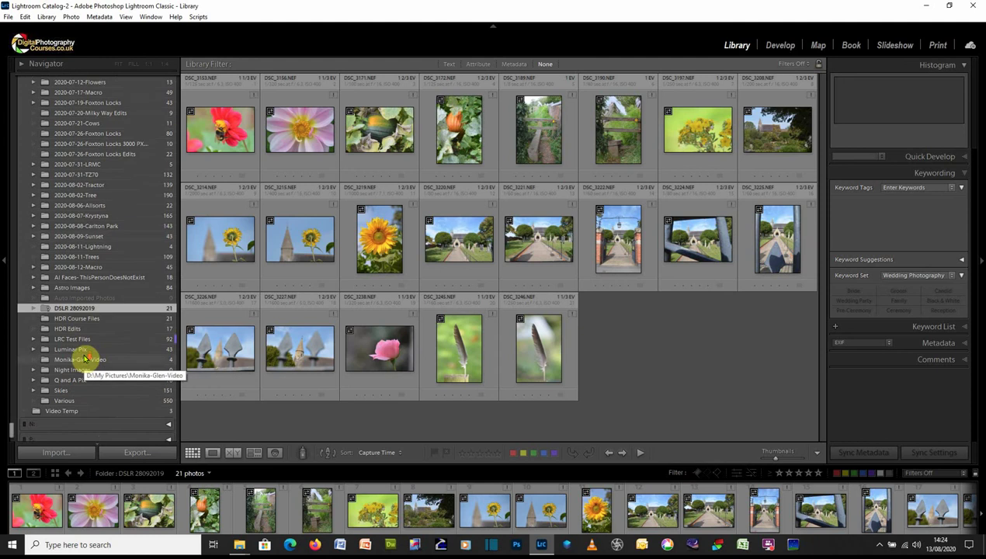
right_click(86, 309)
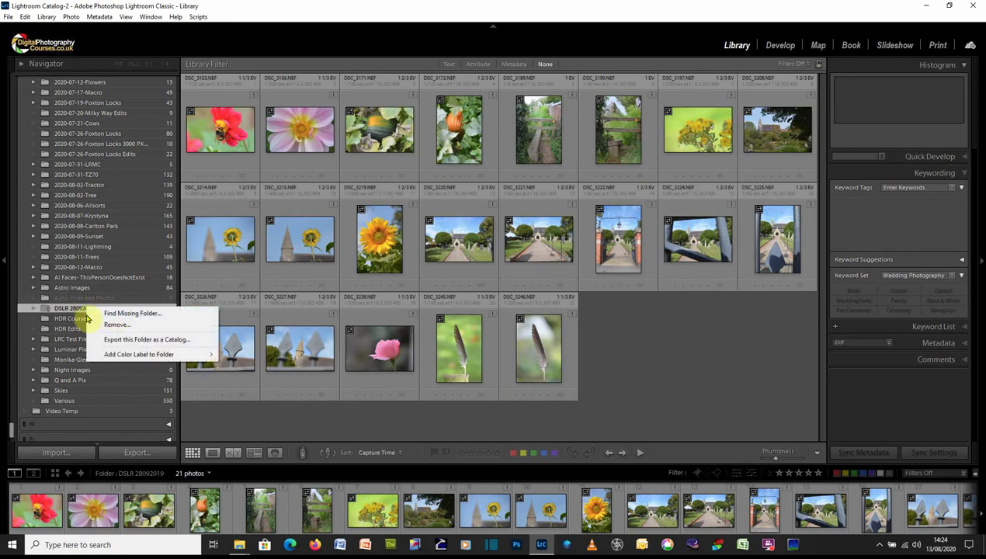
click(72, 309)
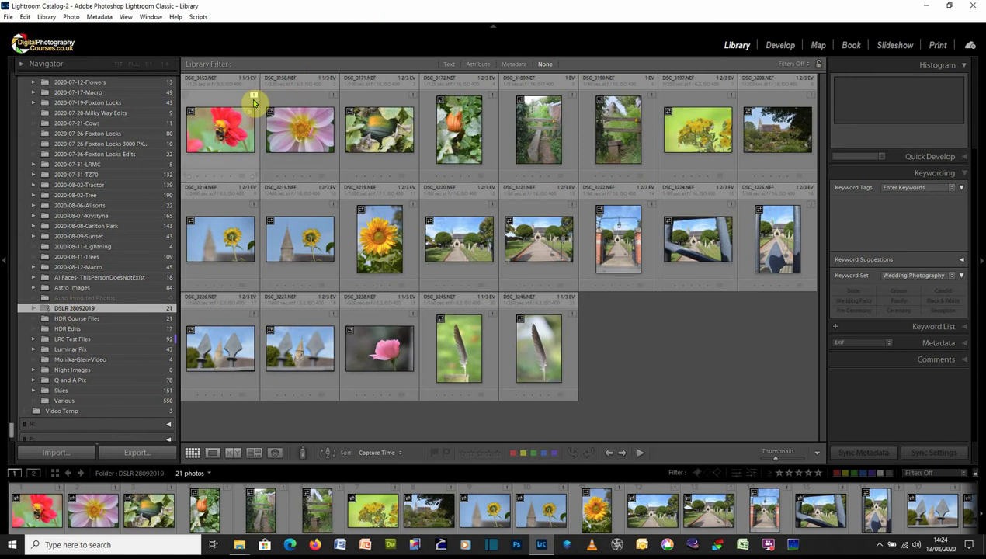
mouse_move(253, 101)
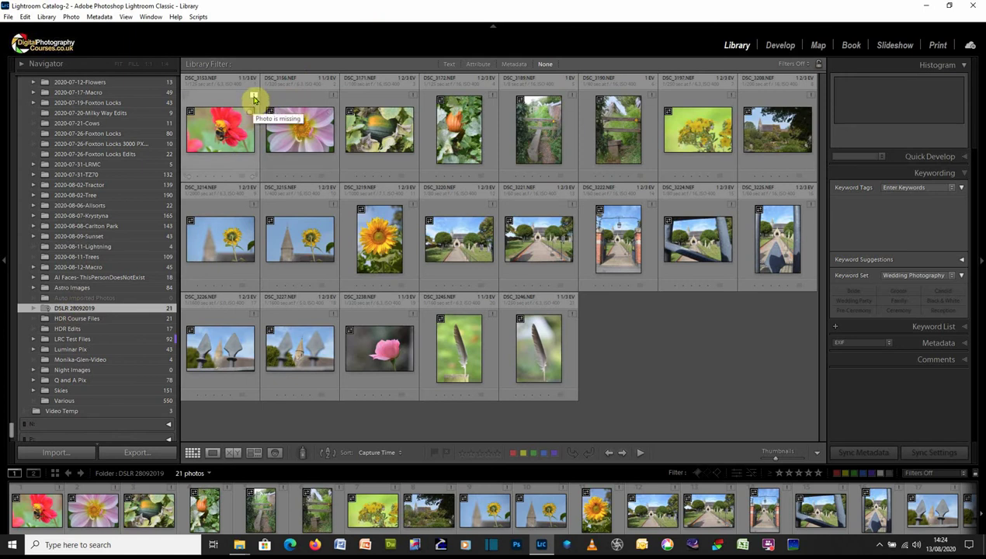
mouse_move(230, 132)
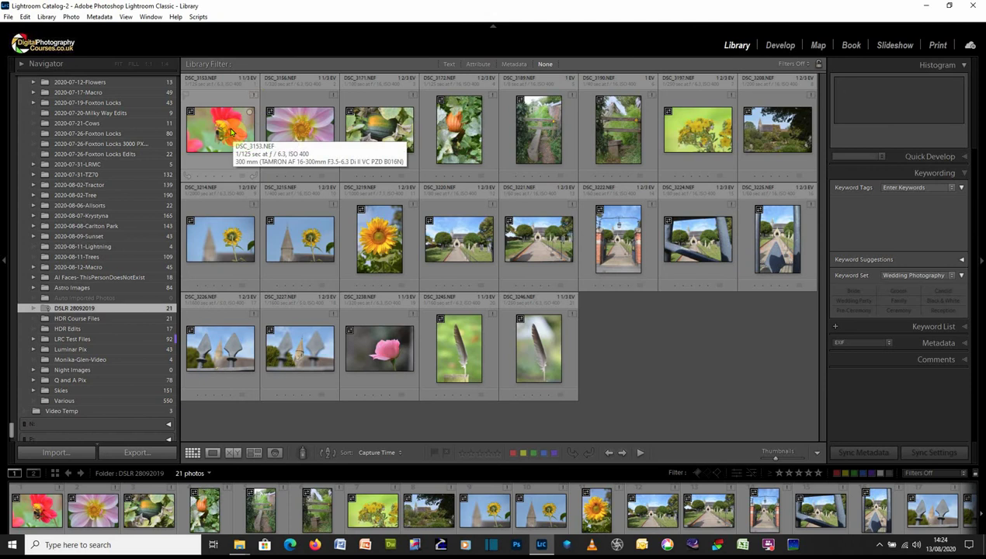
double_click(230, 132)
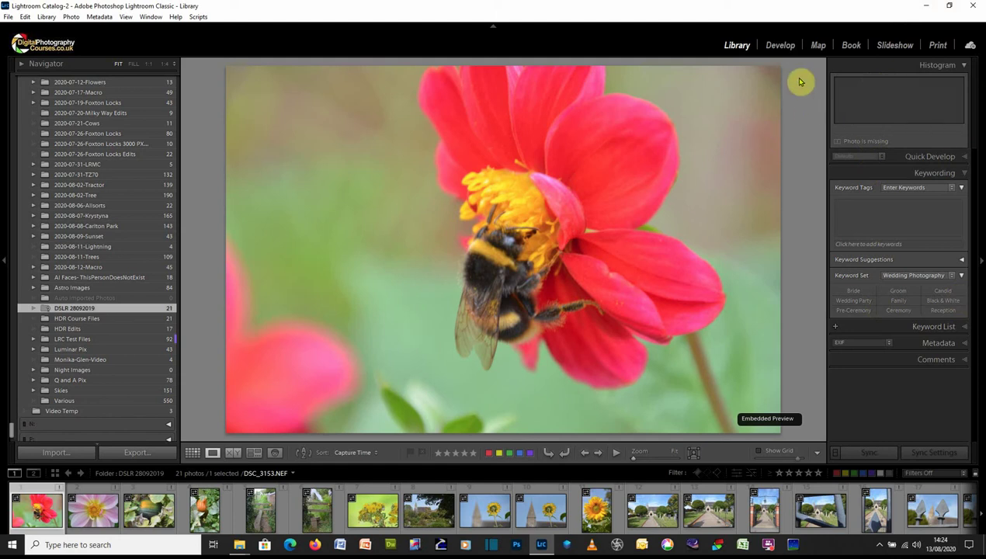
click(782, 46)
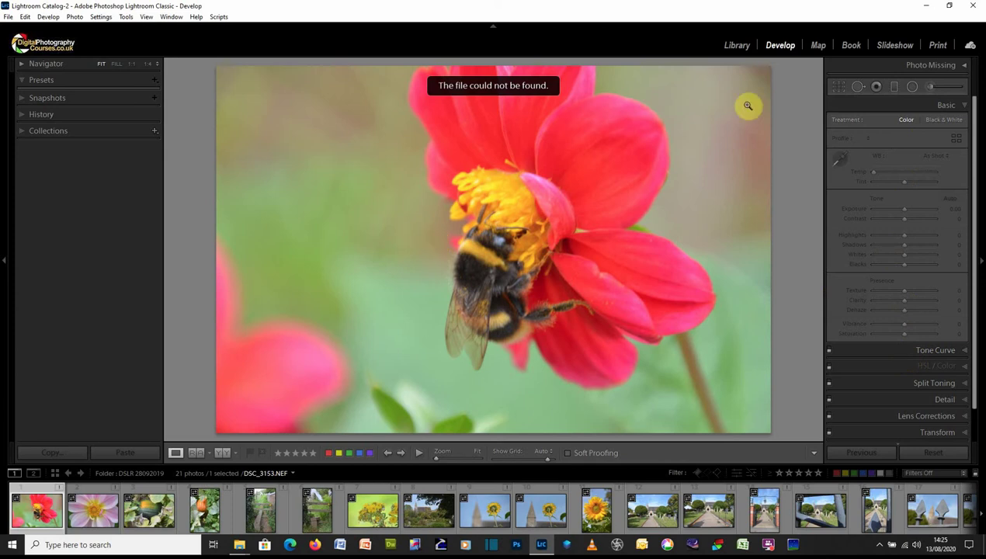
click(736, 45)
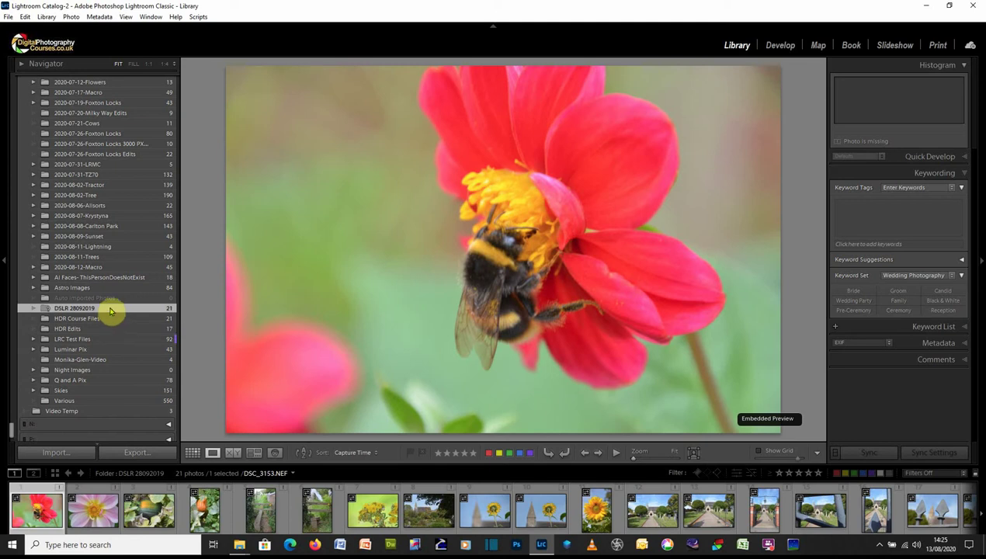
Step: Use Find Missing Folder to point DSLR 28092019 to RECORDINGS (I:)\DSLR 28092019
right_click(112, 311)
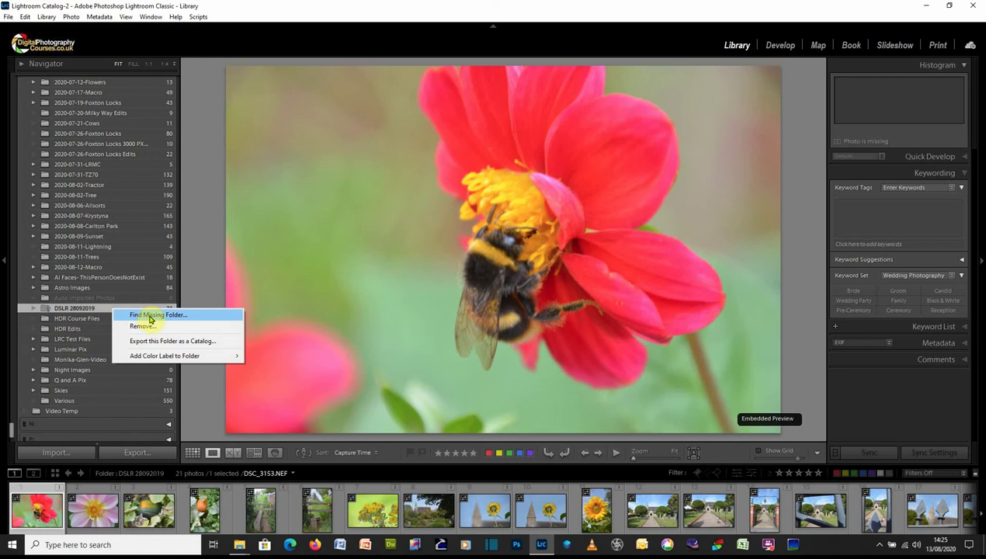
click(151, 317)
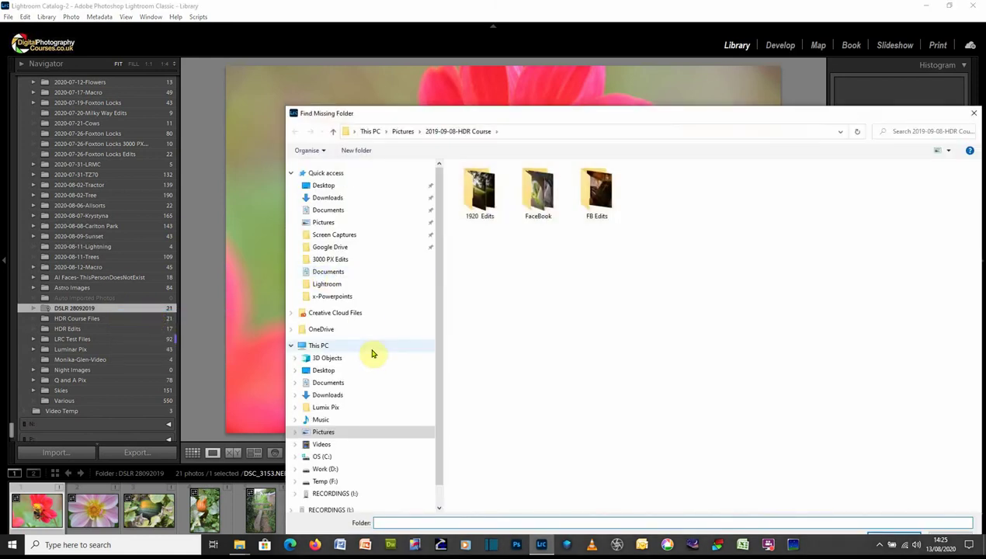
scroll(374, 348, down, 1)
click(339, 461)
double_click(493, 182)
drag(638, 114, 428, 78)
click(687, 501)
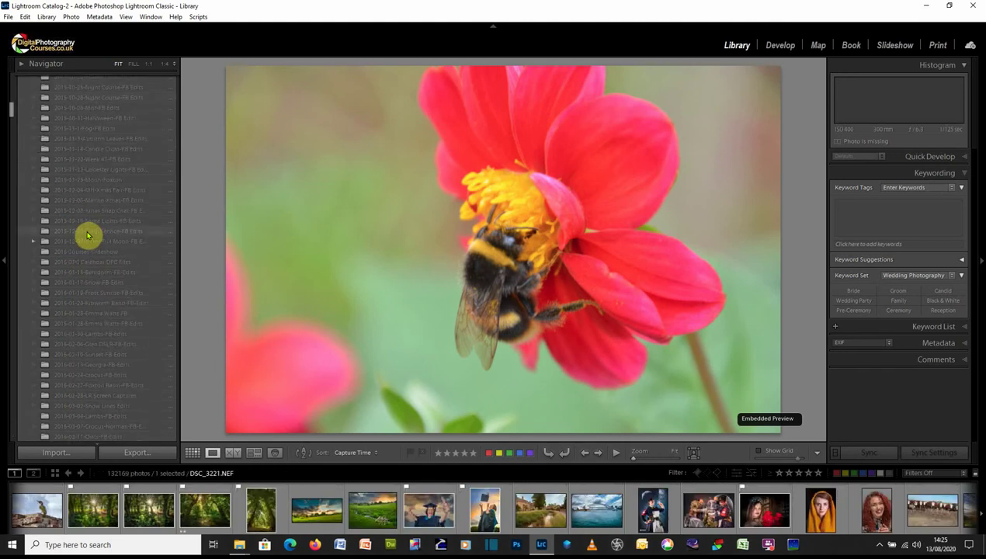
Step: Expand the RECORDINGS volume and select its DSLR 28092019 folder with 21 photos
scroll(88, 235, down, 10)
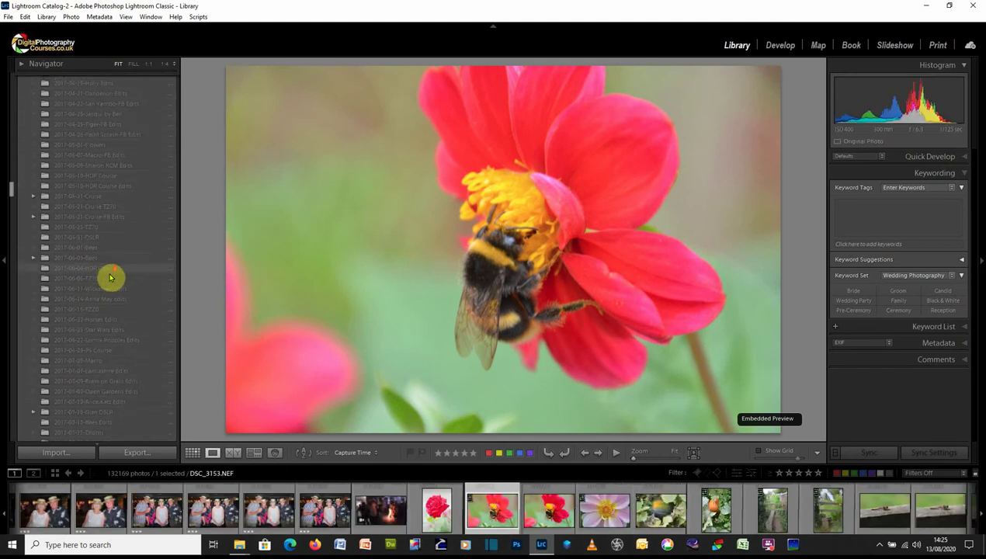
scroll(117, 303, down, 15)
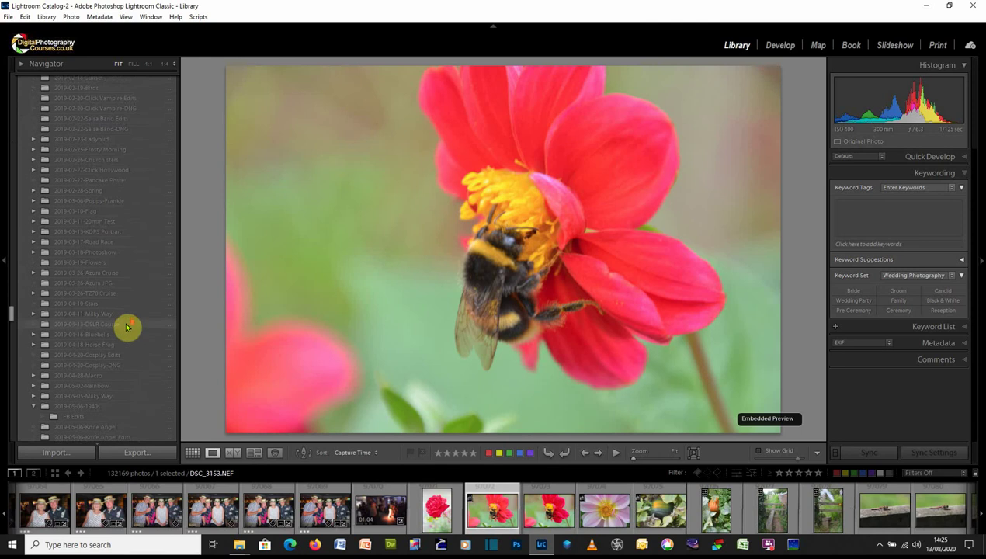
scroll(126, 311, down, 15)
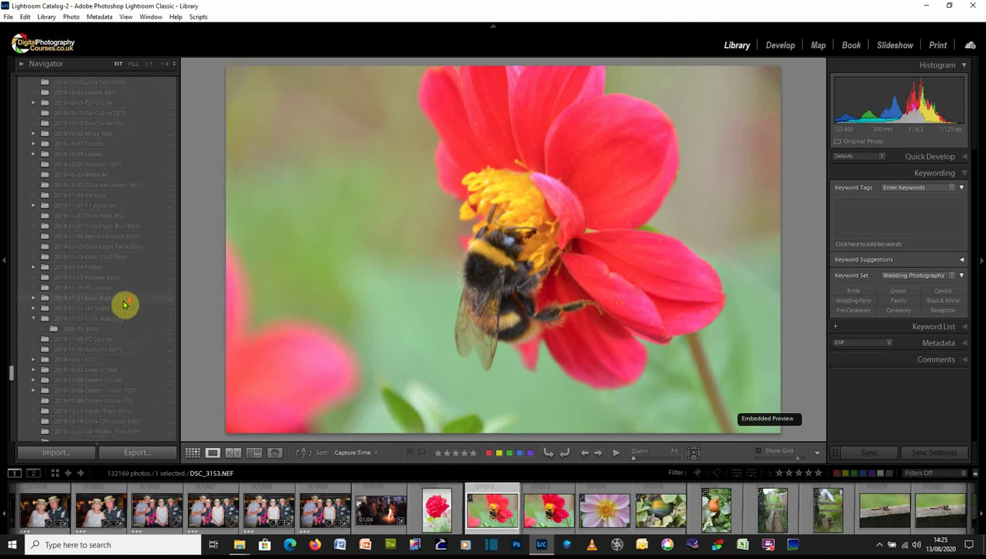
scroll(125, 309, down, 15)
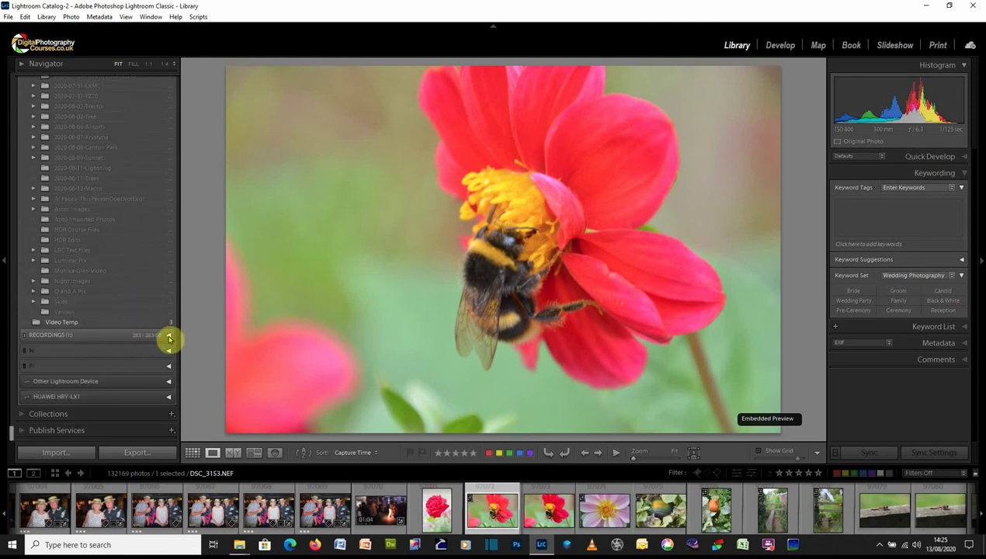
click(169, 336)
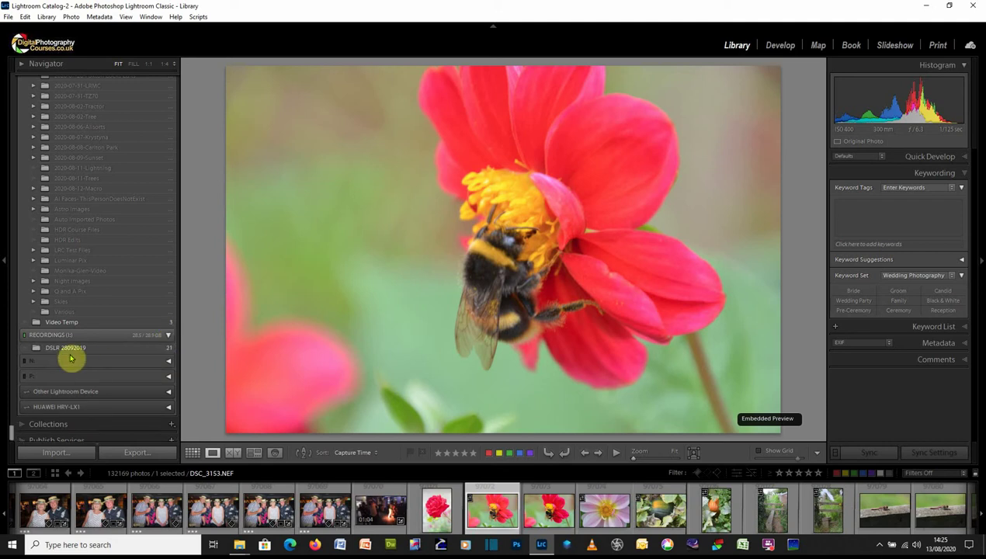
click(68, 349)
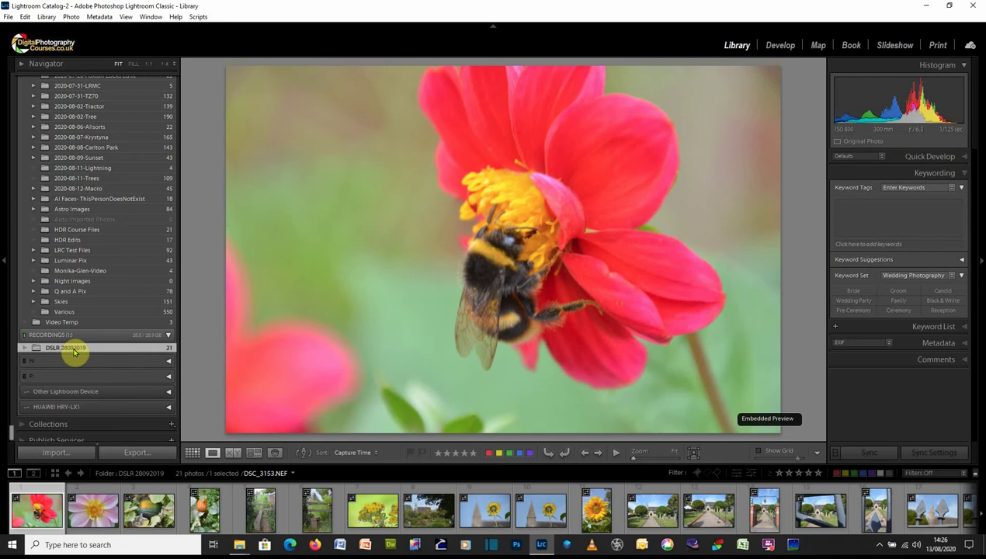
Step: Drag DSLR 28092019 onto My Pictures under Work (D:) and confirm Move in the dialog
drag(73, 348, 74, 177)
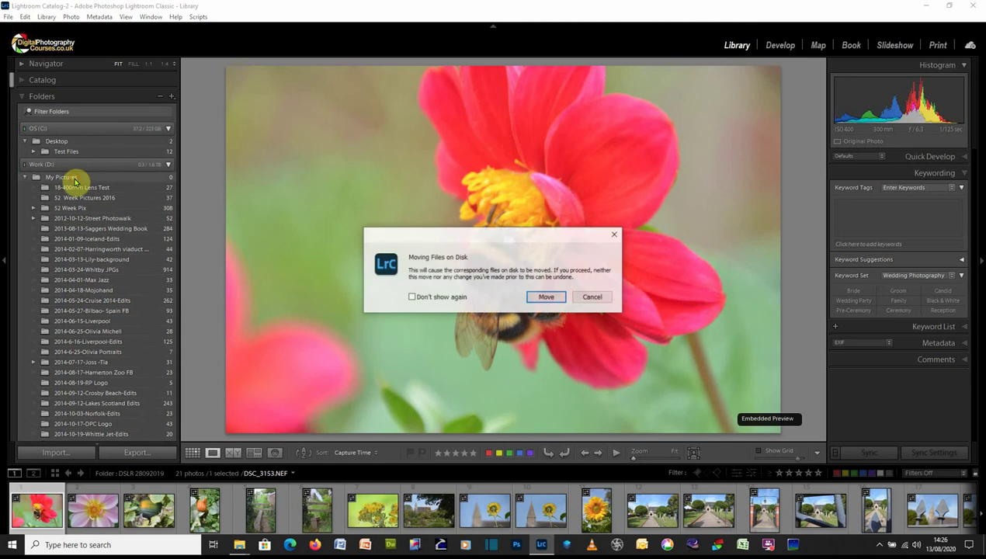
drag(524, 243, 541, 221)
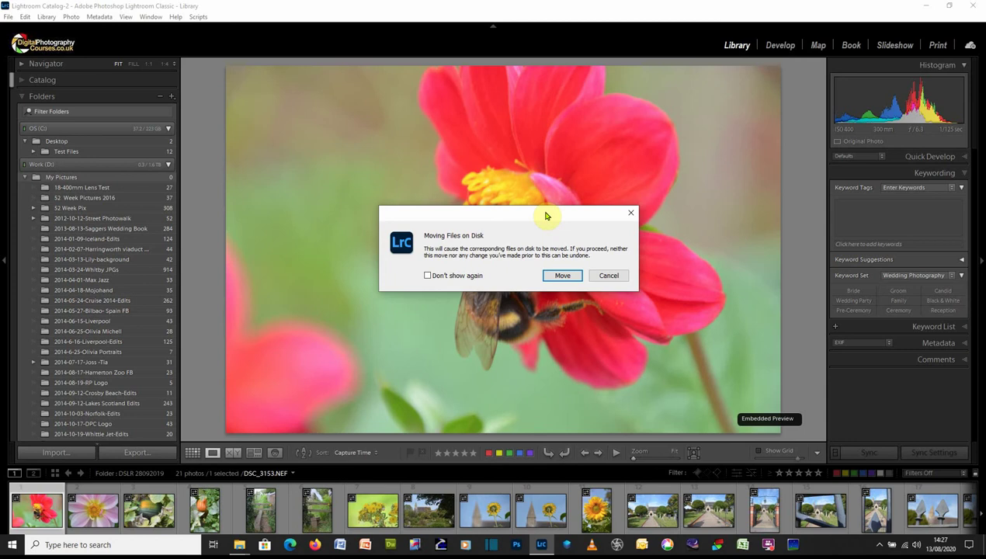
click(563, 276)
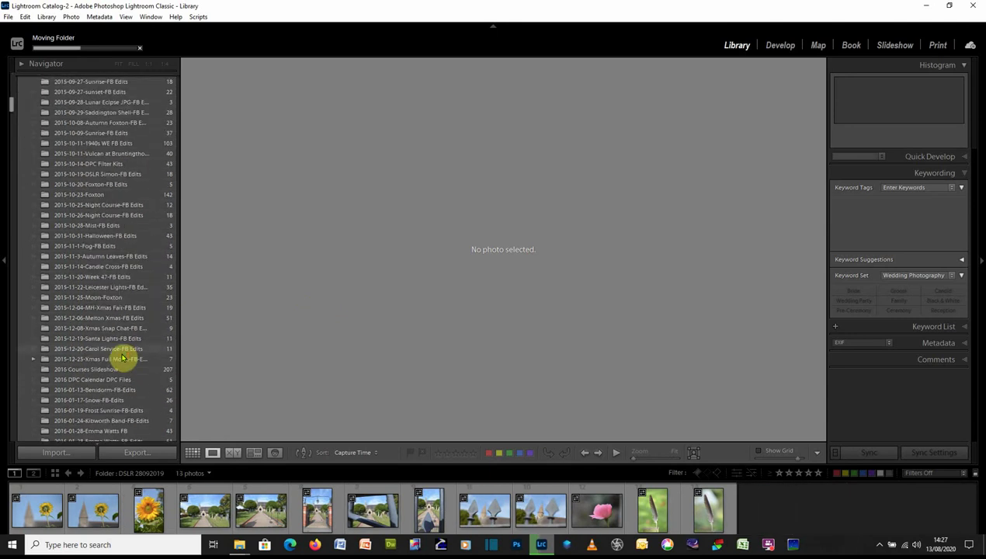
scroll(122, 358, down, 15)
scroll(125, 362, down, 10)
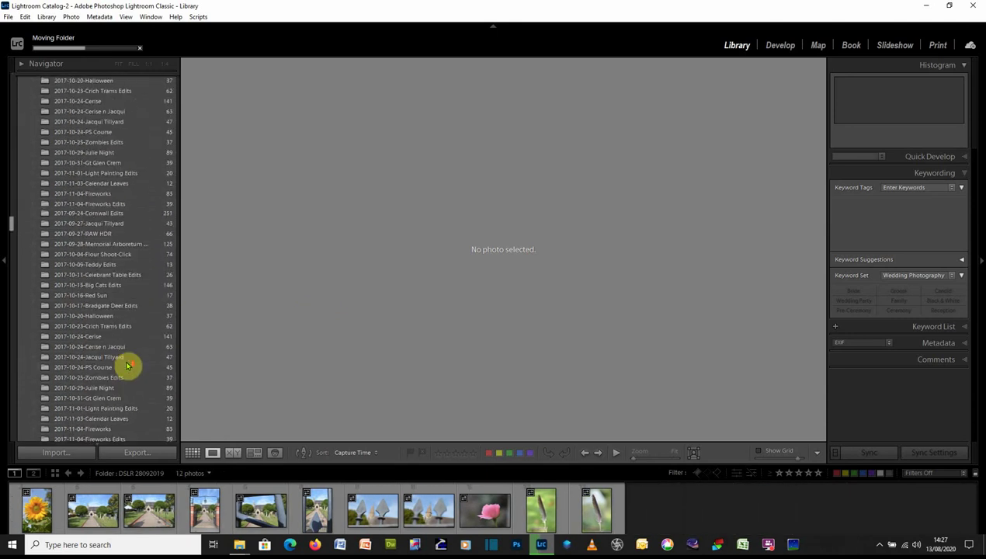
scroll(128, 365, down, 15)
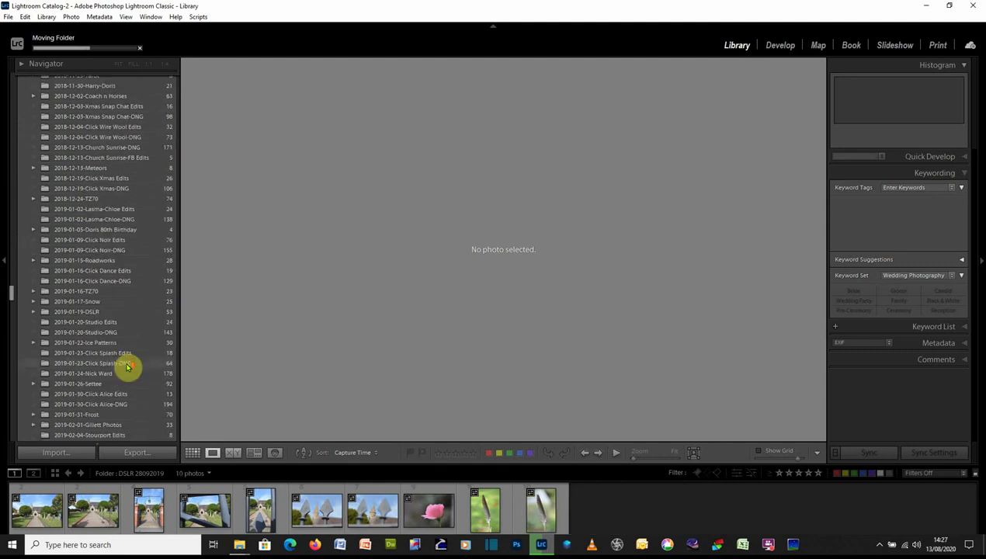
scroll(140, 385, down, 6)
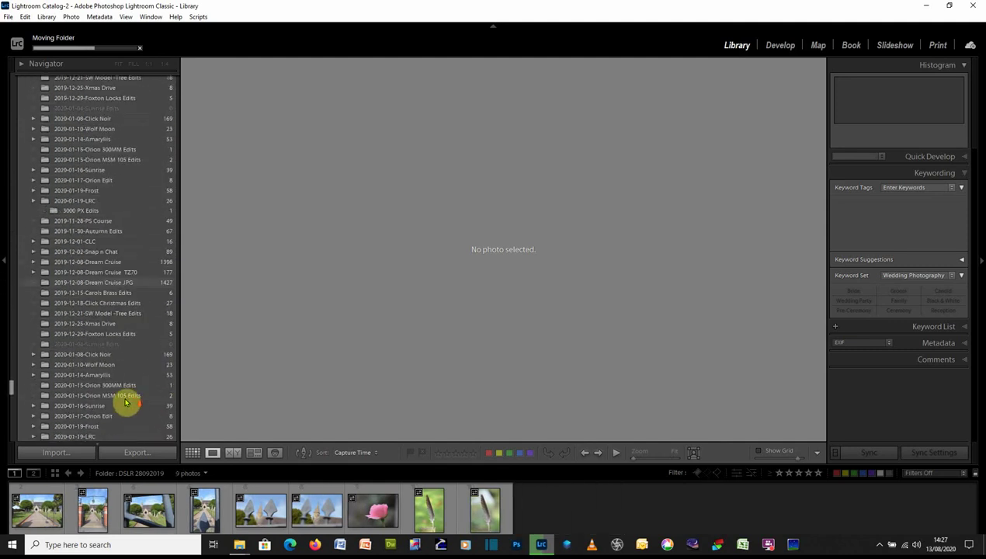
scroll(125, 402, down, 5)
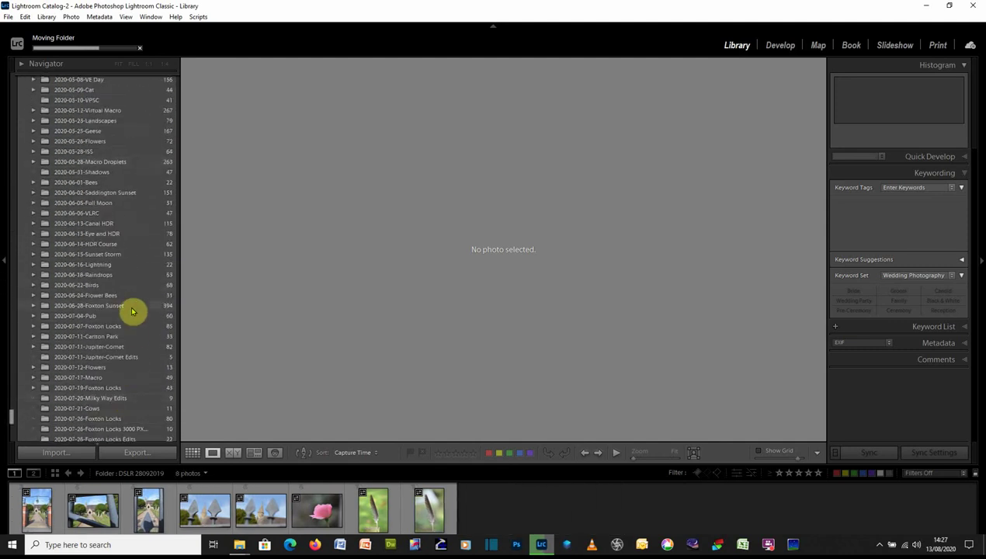
scroll(127, 334, down, 10)
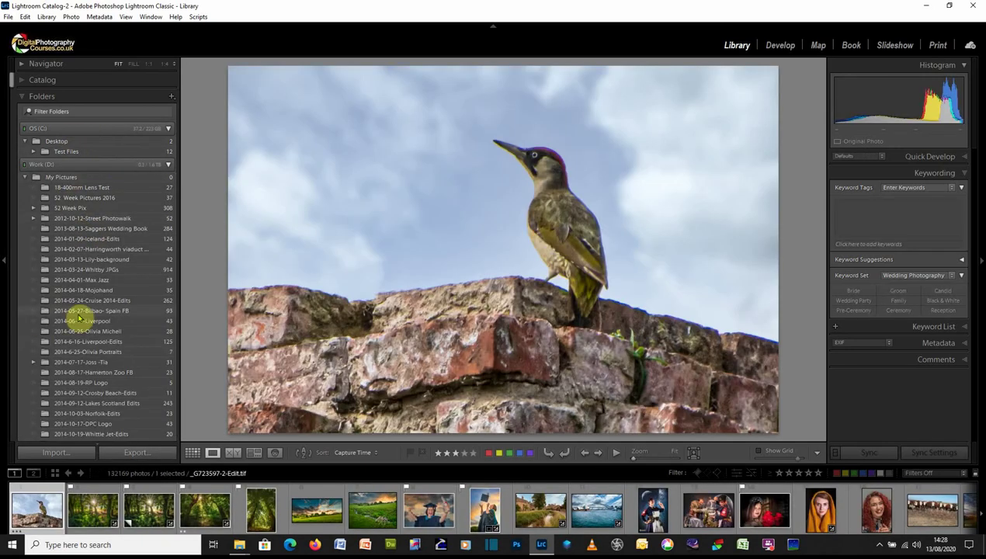
Step: Select DSLR 28092019 in its new Work (D:) location and switch to Grid view with G
scroll(79, 320, down, 10)
scroll(104, 352, down, 10)
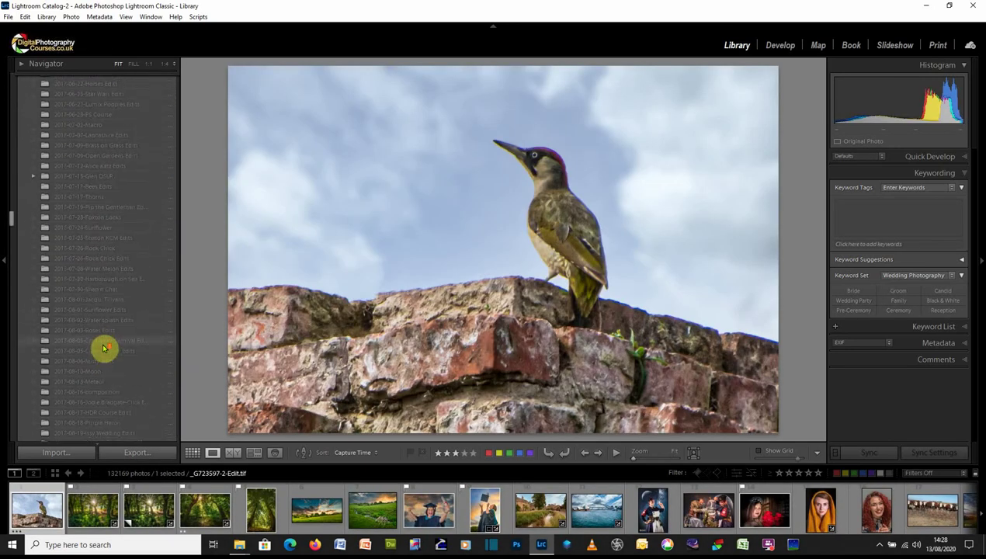
scroll(104, 349, down, 12)
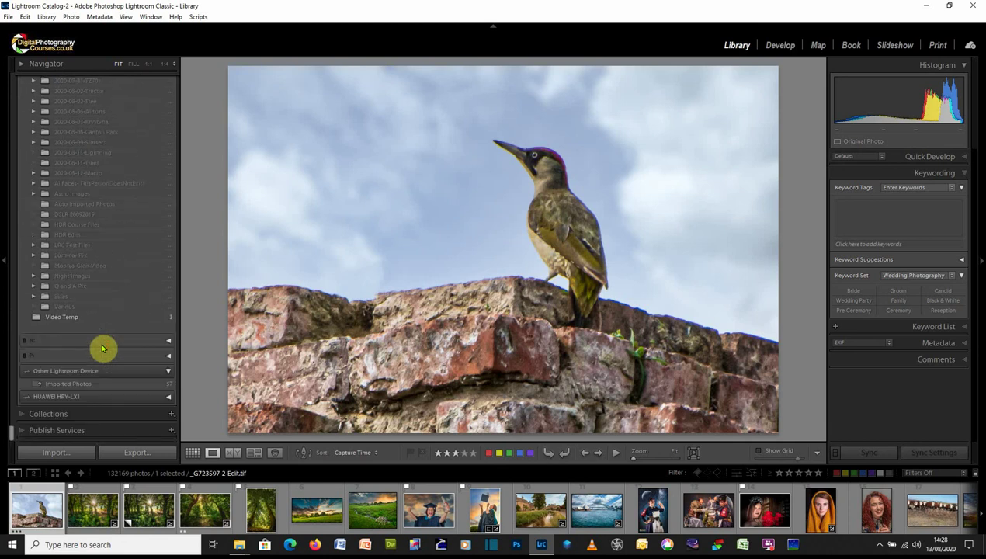
click(98, 218)
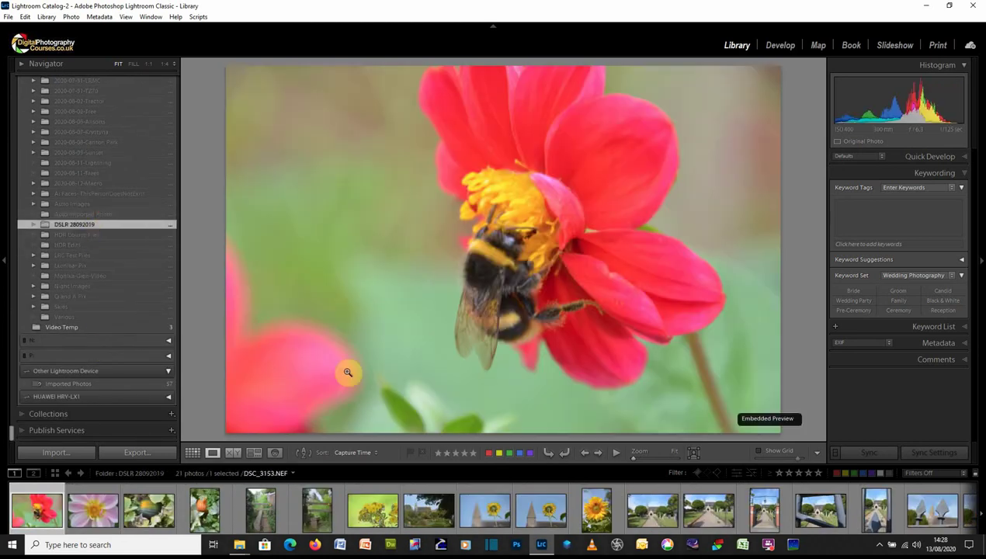
key(g)
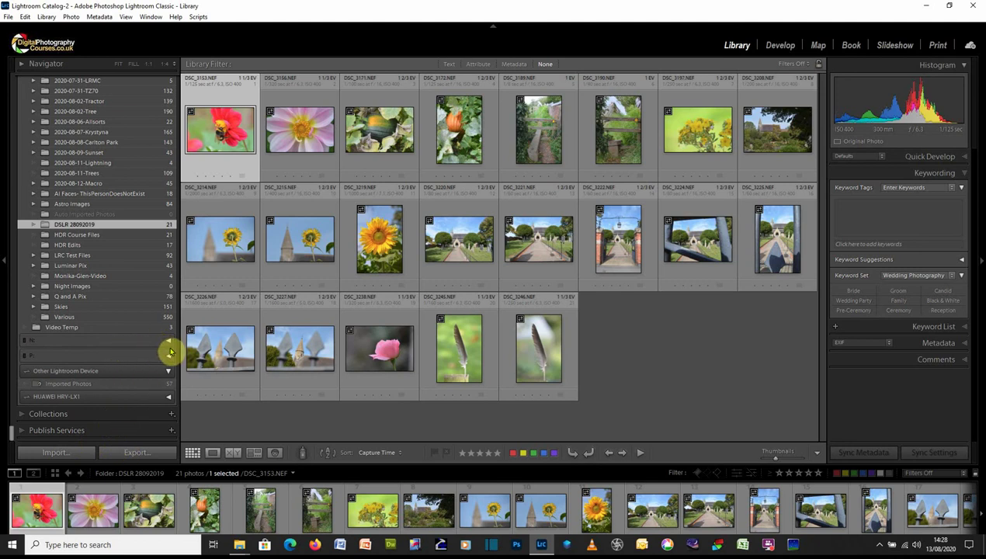
click(168, 342)
click(168, 342)
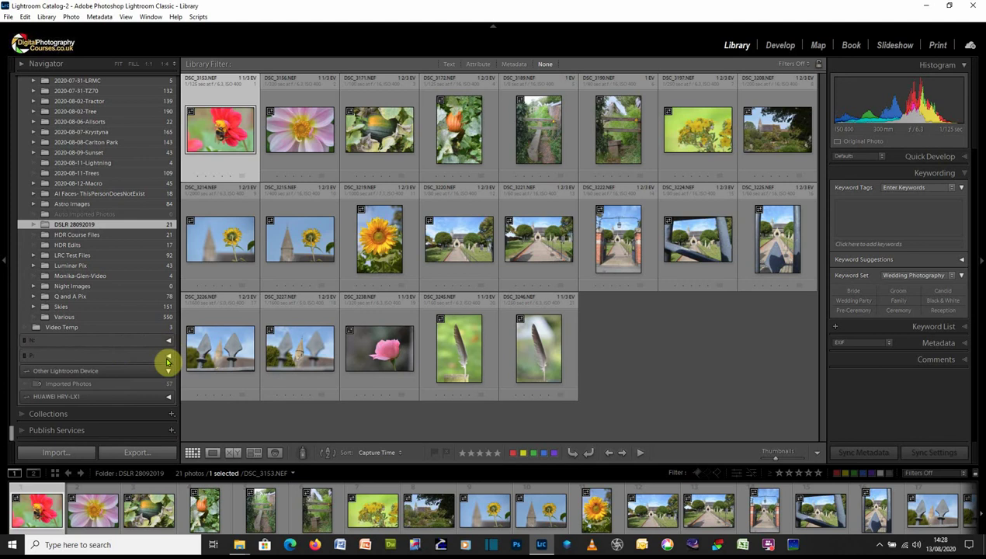
click(167, 359)
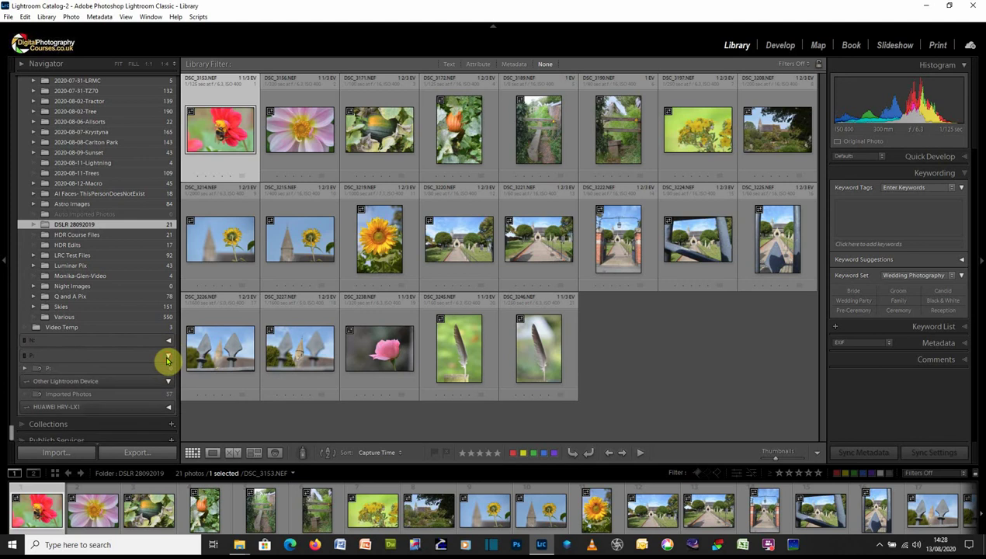
click(167, 359)
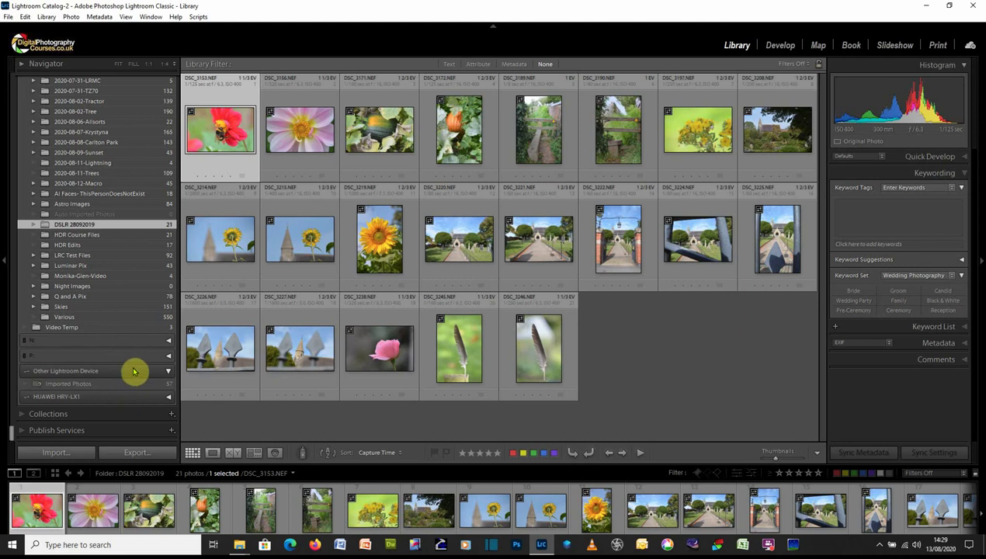
scroll(130, 284, up, 5)
scroll(130, 283, up, 15)
scroll(136, 284, up, 20)
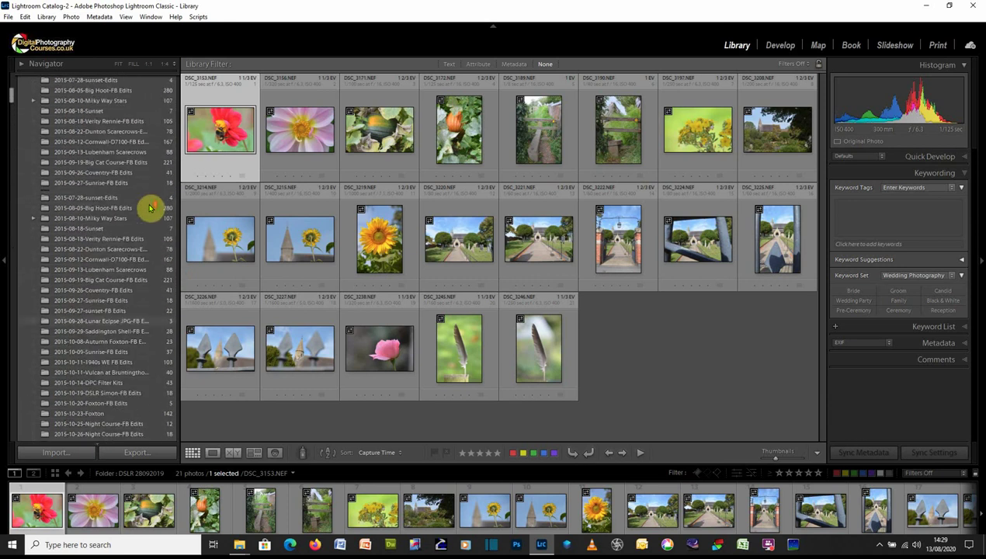
scroll(150, 207, up, 15)
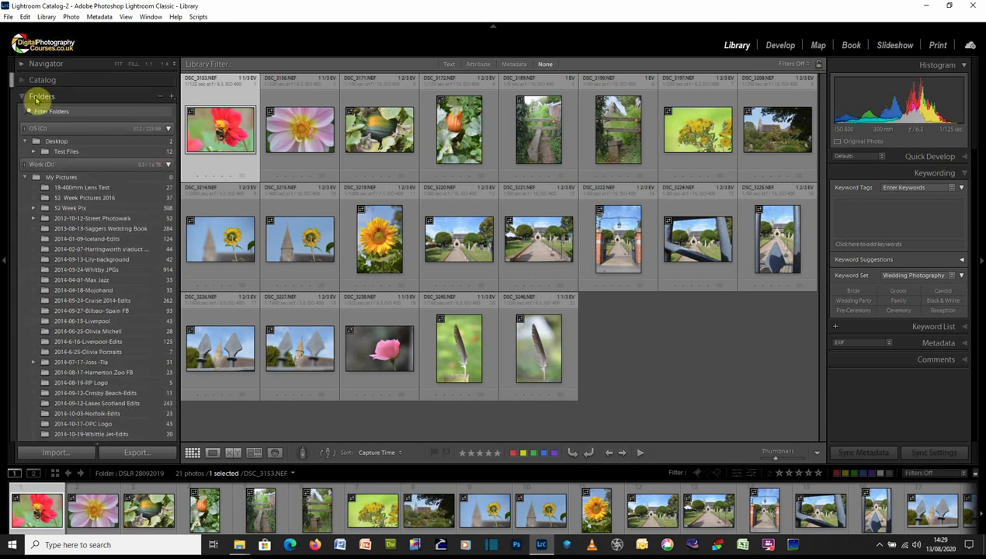
click(171, 97)
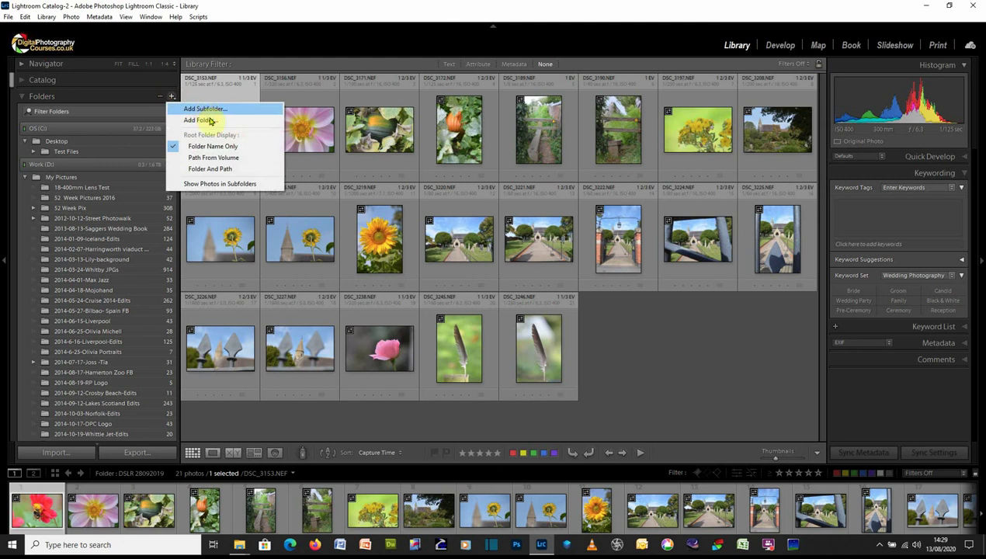
click(210, 122)
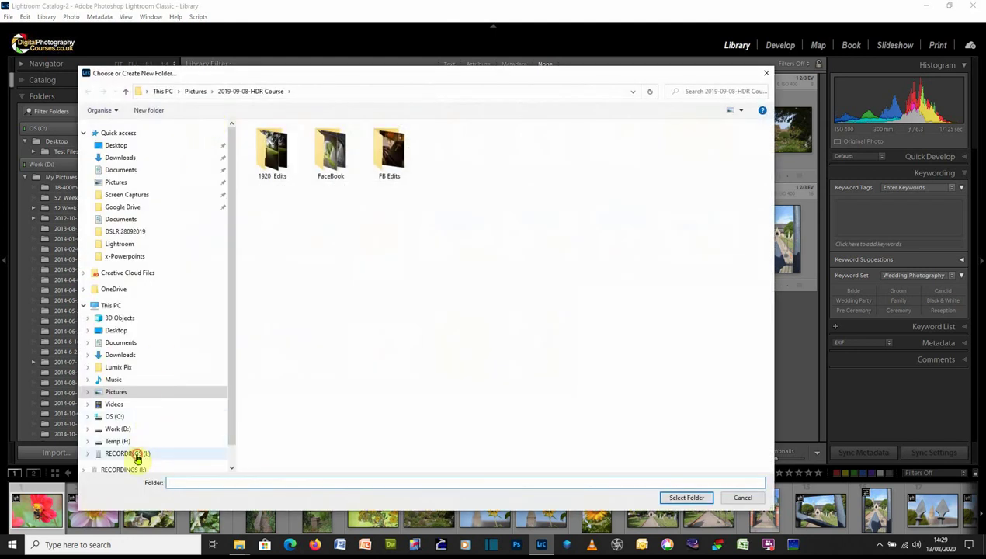
click(137, 453)
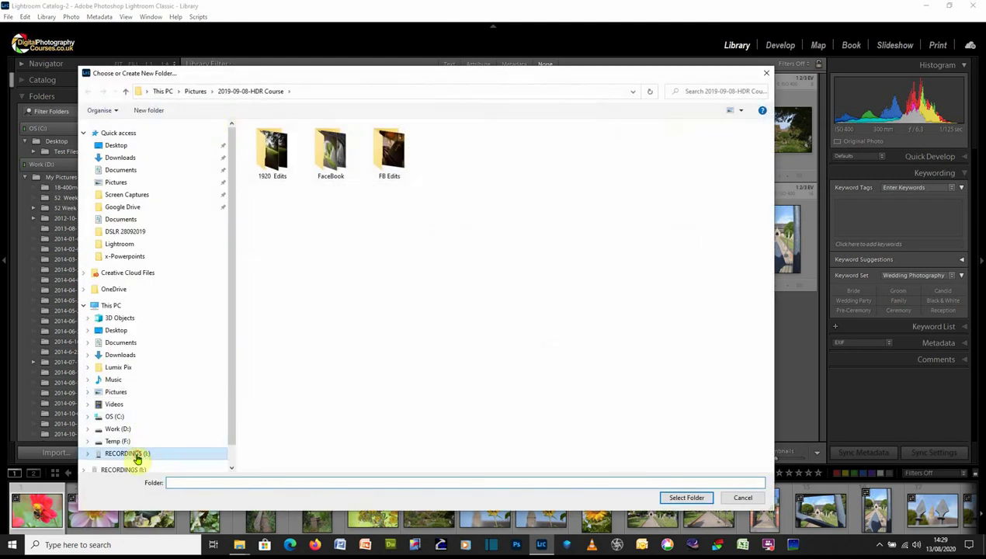
click(687, 498)
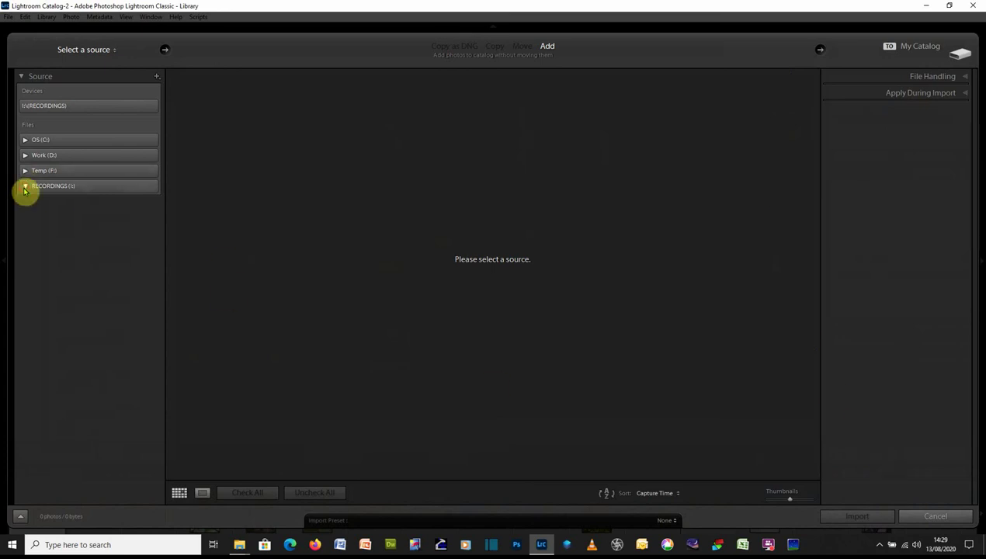
click(938, 516)
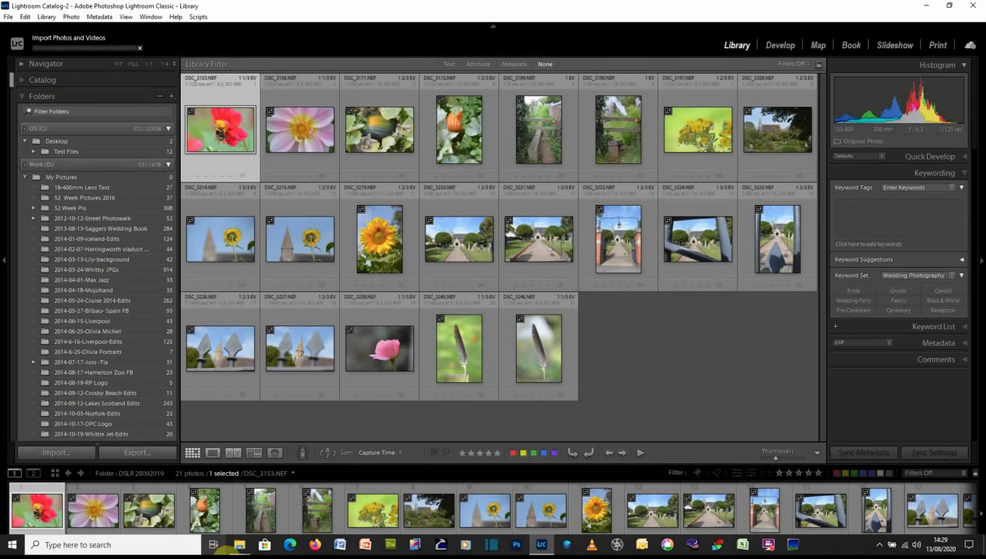
Step: Create a new folder on the RECORDINGS (I:) drive and type its name
mouse_move(237, 544)
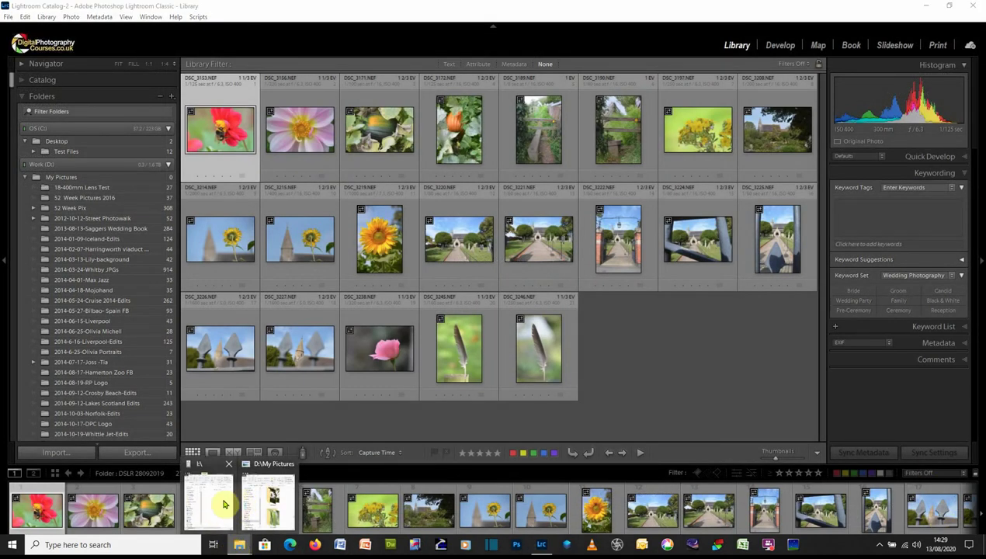
click(224, 505)
click(379, 171)
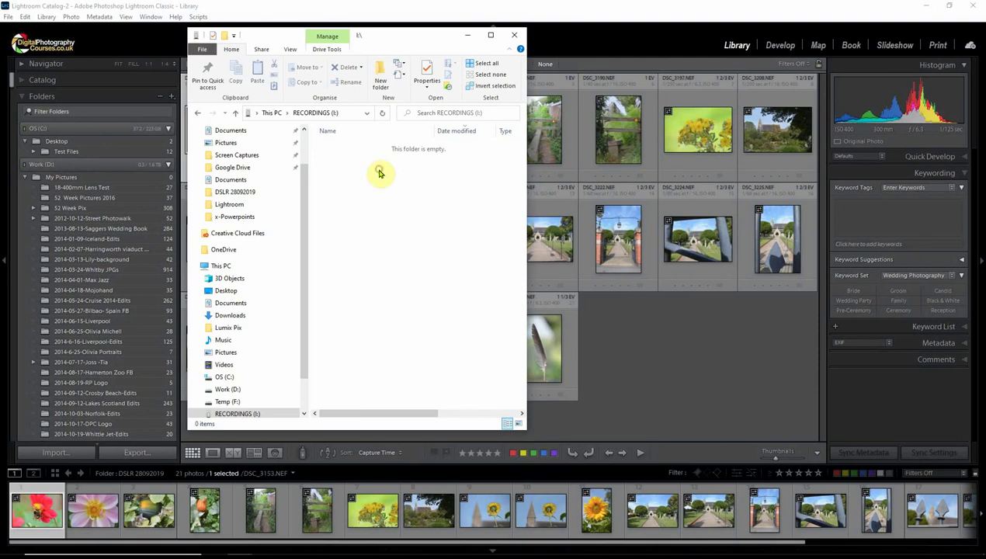
right_click(391, 169)
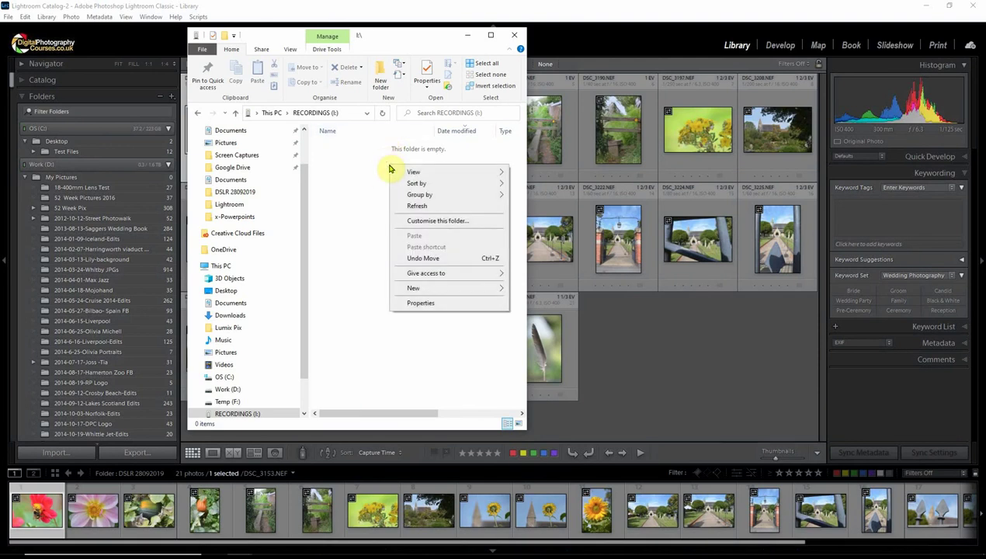
click(430, 288)
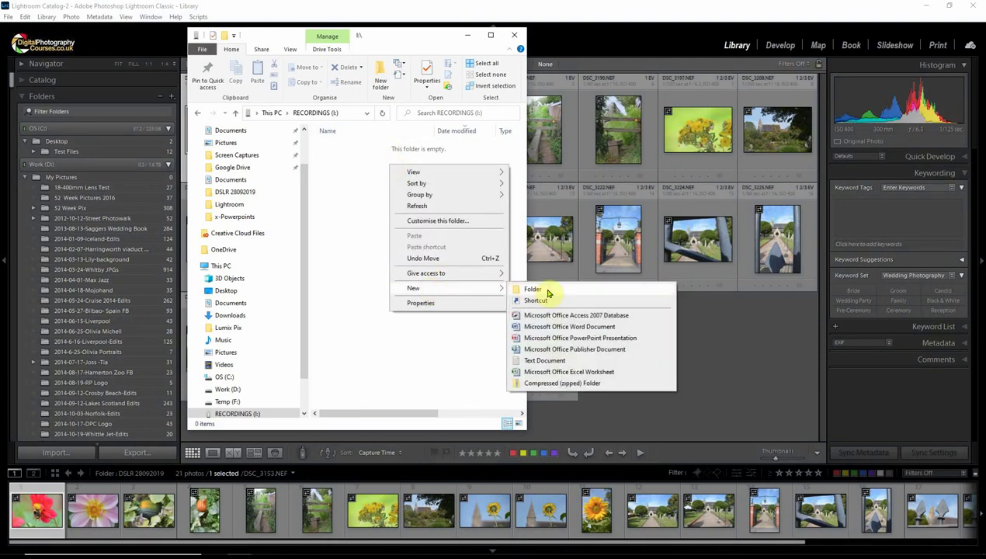
click(547, 293)
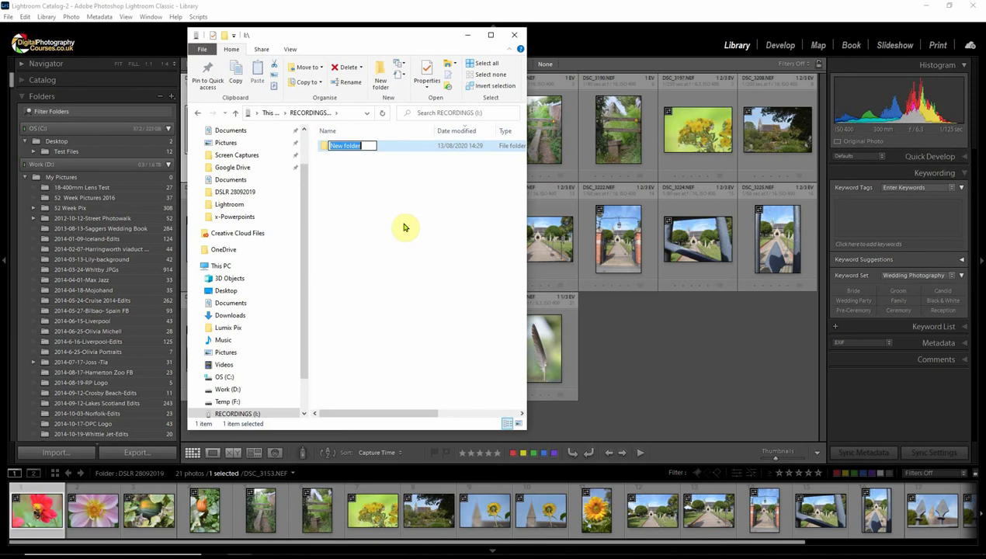
text(My Ool Pix)
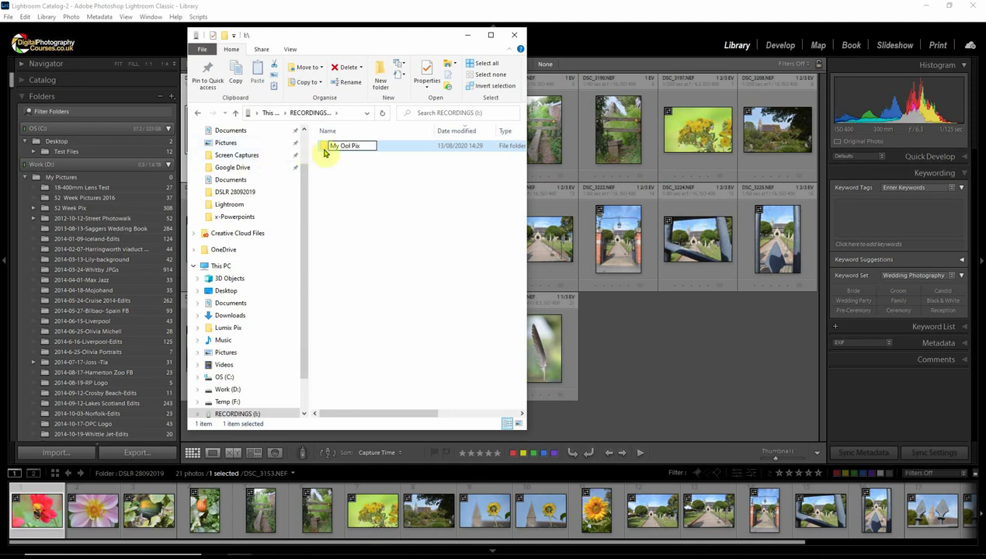
click(342, 189)
Step: Correct the folder name 'My Ool Pix' to 'My Old Pix' and minimize Explorer
click(348, 148)
click(348, 149)
click(343, 146)
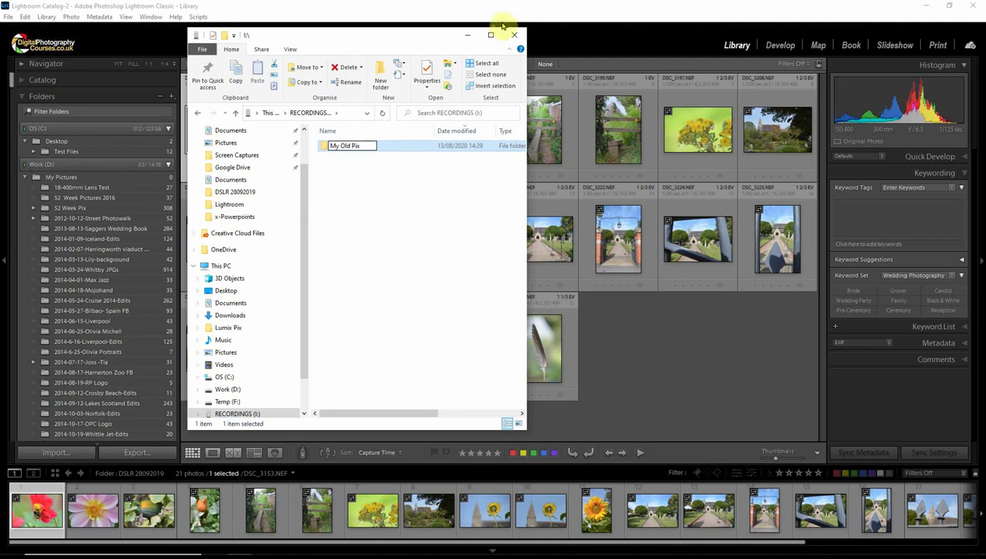
key(Return)
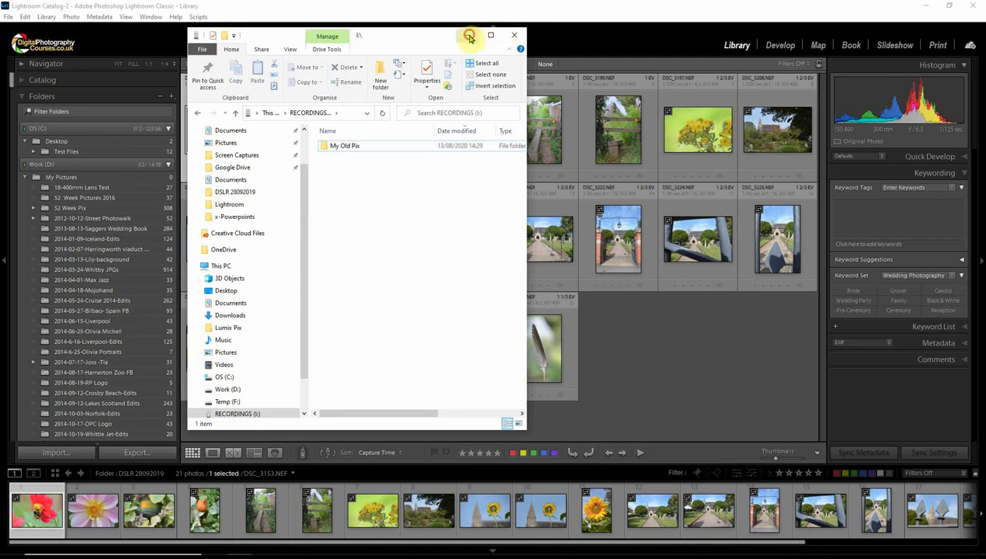
click(469, 35)
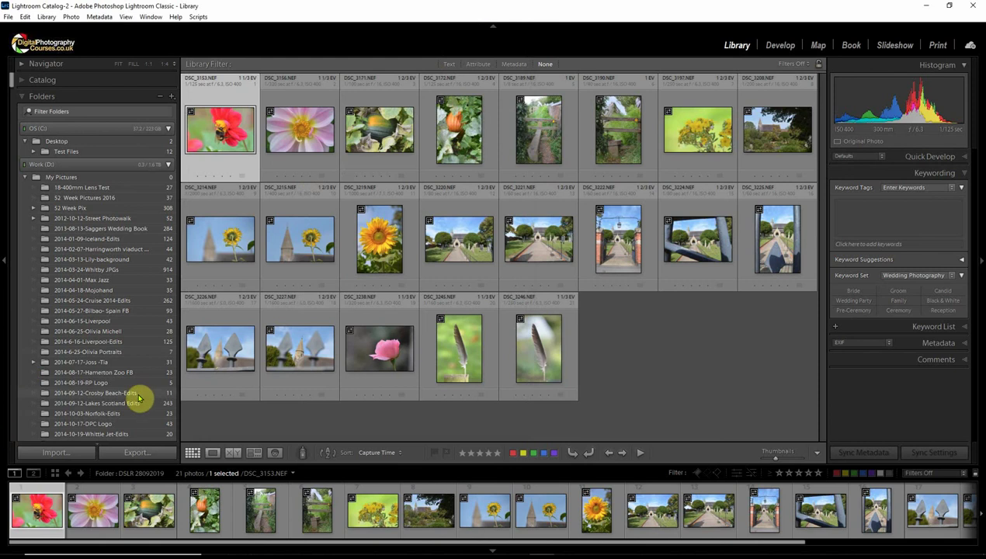
Step: Add RECORDINGS (I:)\My Old Pix to the catalog through the Folders panel's Add Folder
click(171, 99)
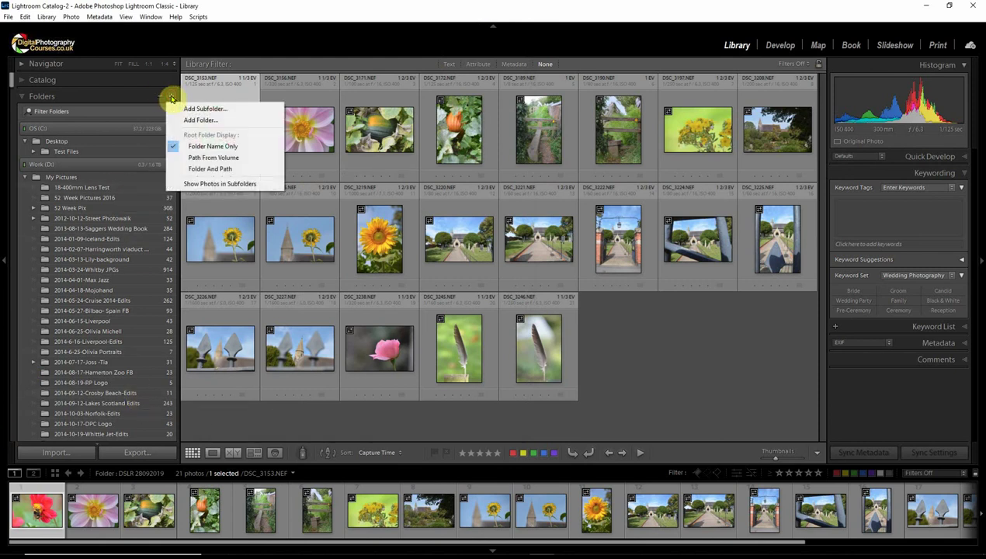
click(204, 122)
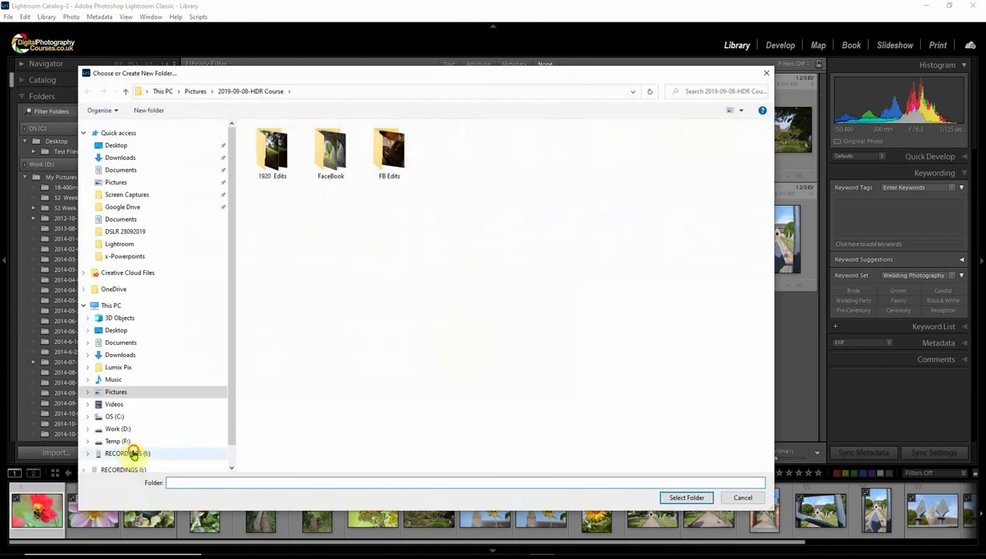
click(133, 454)
double_click(251, 144)
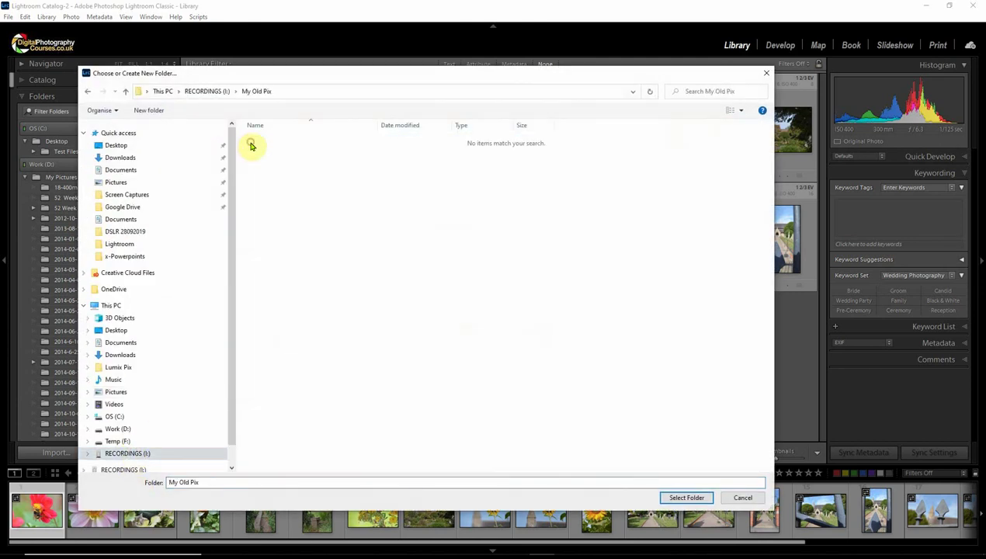
click(677, 498)
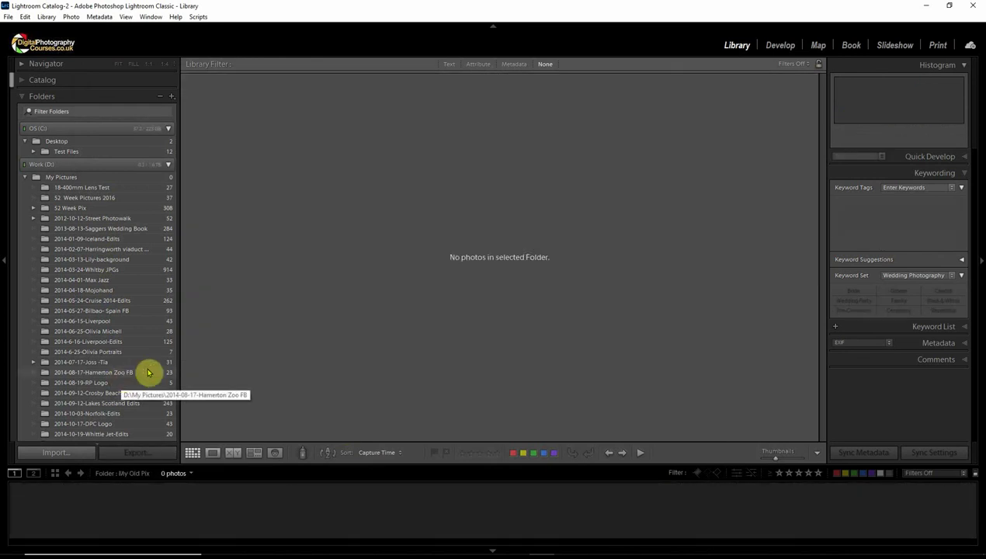
scroll(148, 373, down, 15)
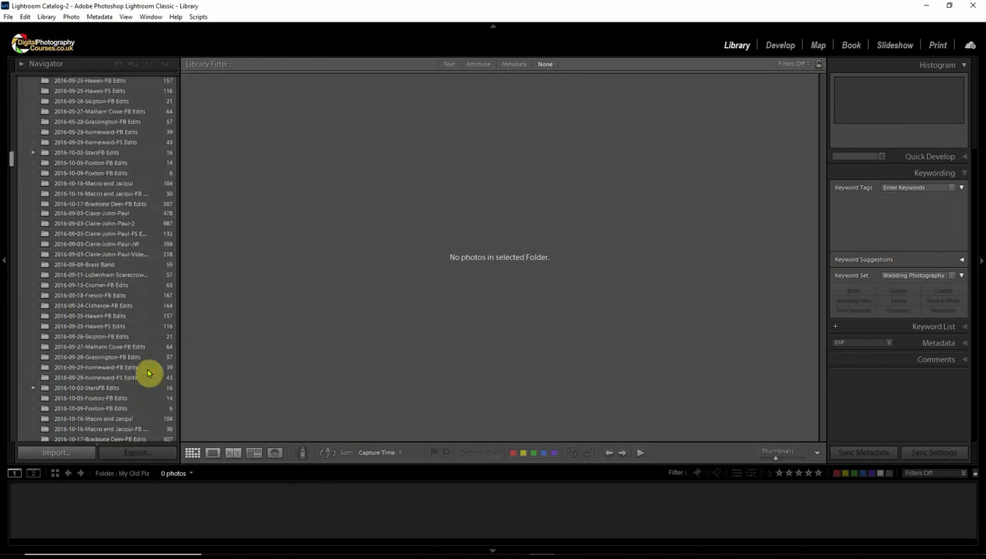
scroll(148, 374, down, 20)
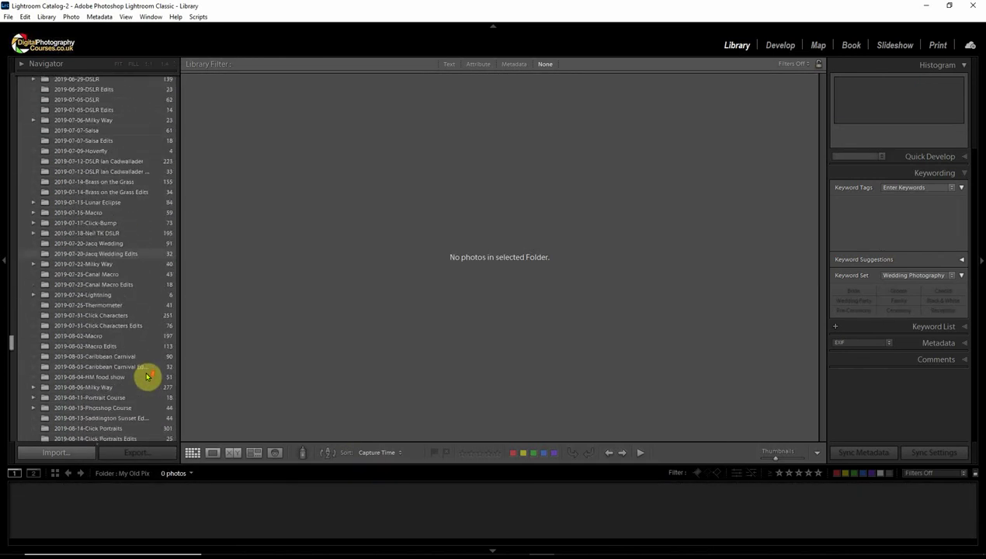
Step: Collapse My Pictures, expand the RECORDINGS (I:) drive and select its My Old Pix folder
scroll(148, 377, up, 20)
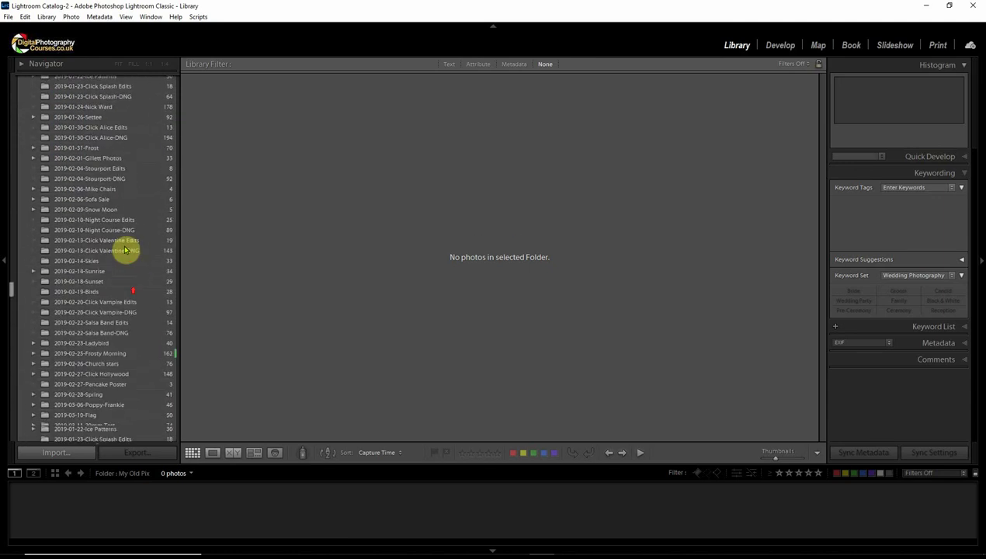
scroll(116, 231, up, 20)
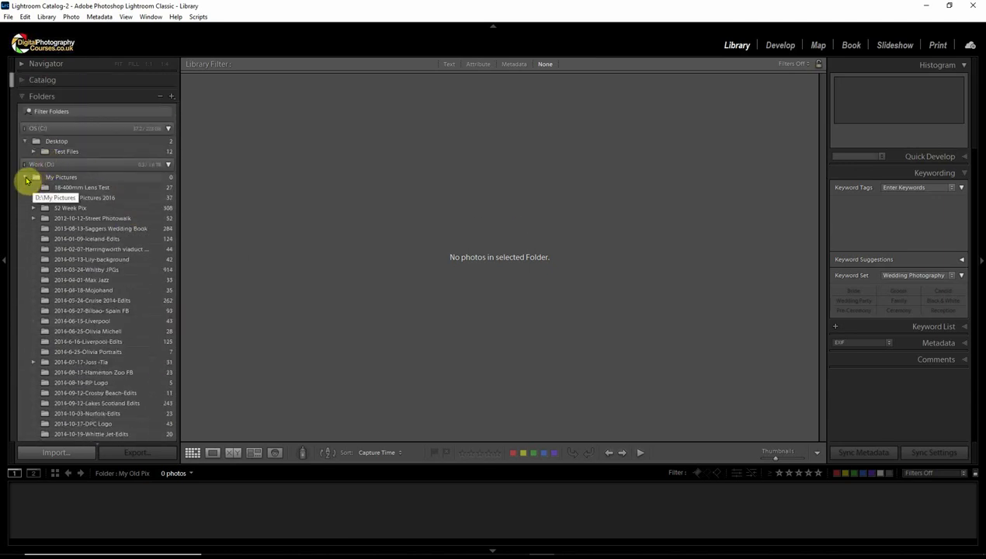
click(26, 178)
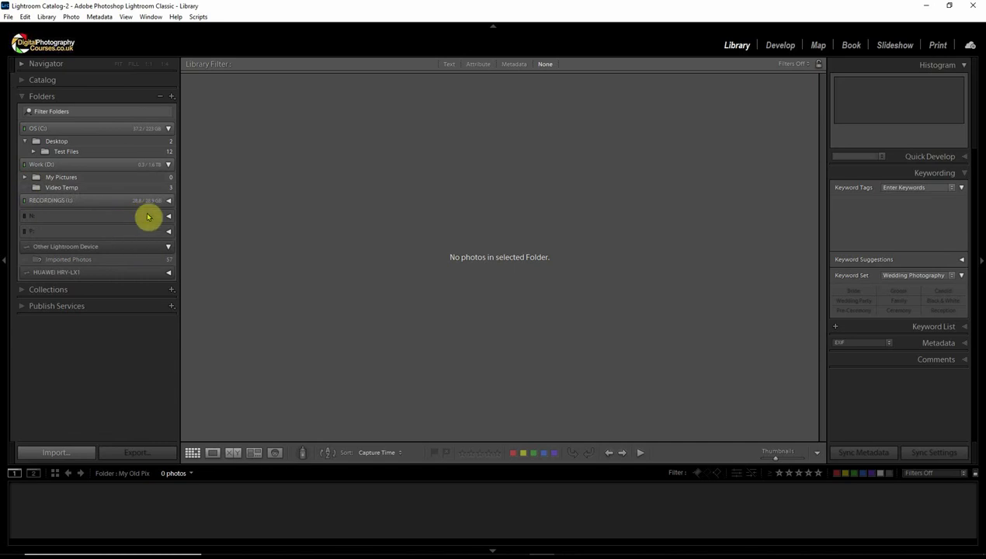
mouse_move(163, 204)
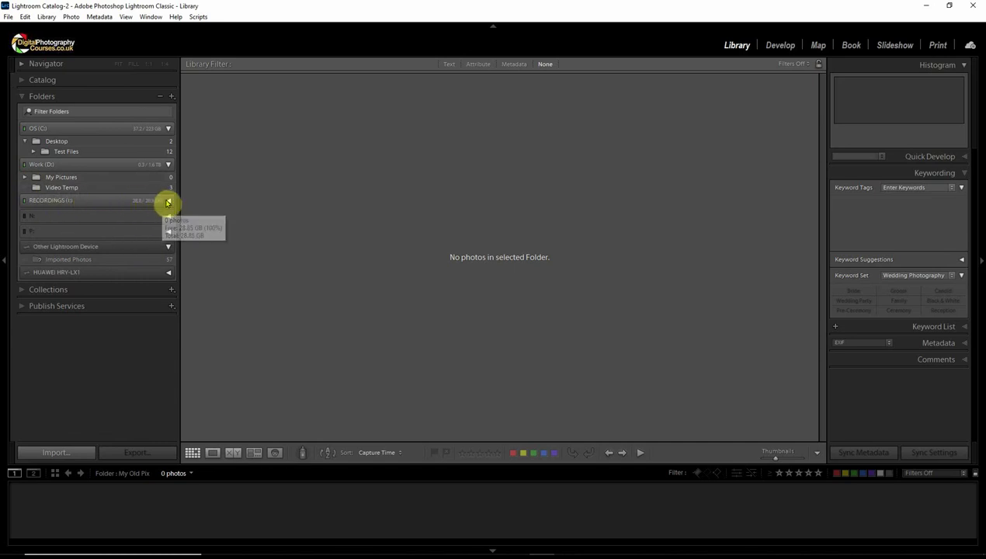
click(168, 203)
click(68, 213)
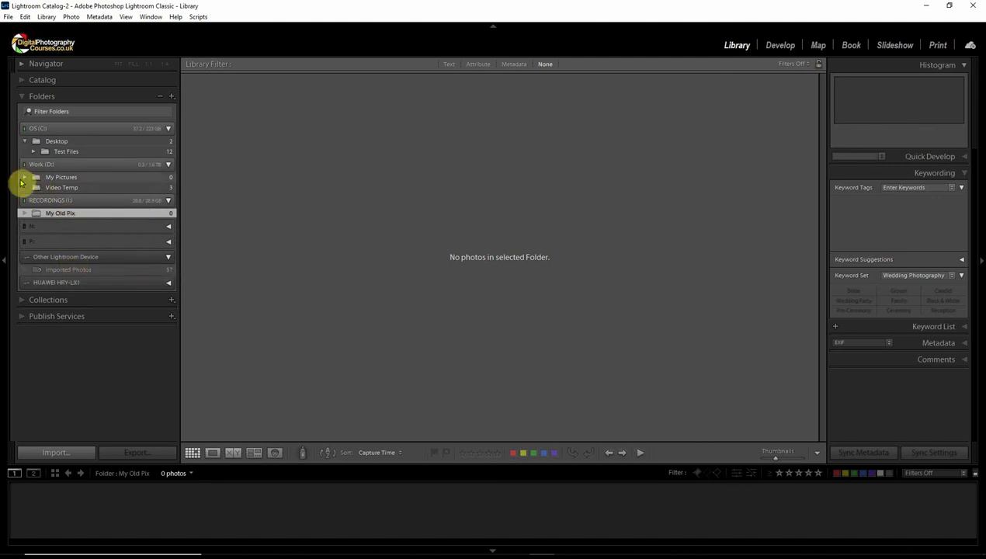
Step: Expand My Pictures and select the DSLR 28092019 folder
click(23, 178)
scroll(99, 258, down, 10)
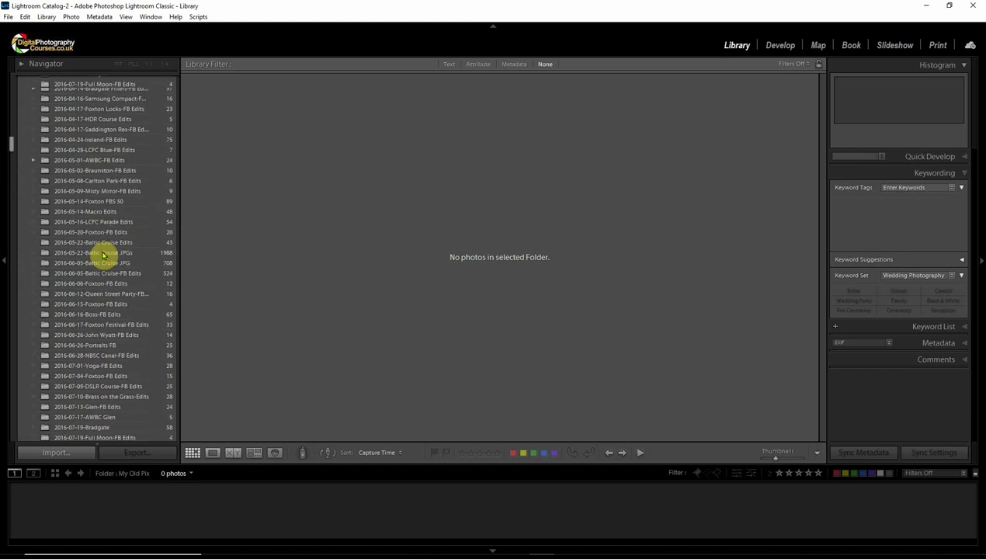
drag(13, 205, 20, 387)
scroll(110, 330, down, 10)
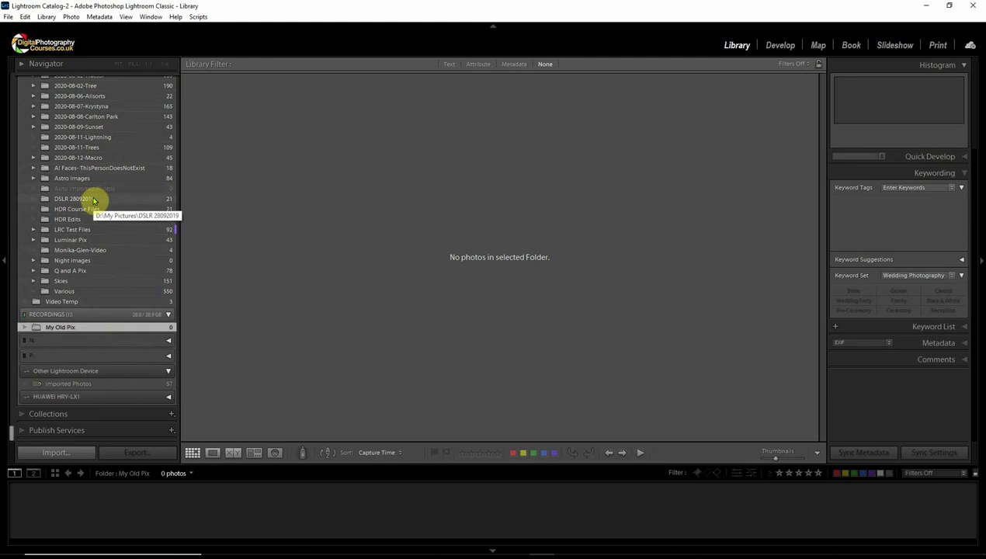
click(91, 199)
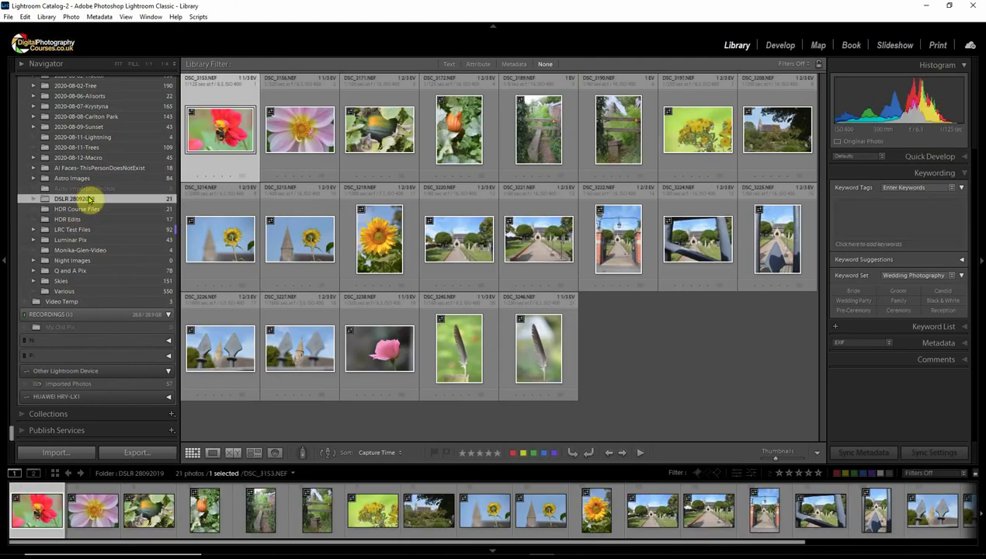
Step: Move DSLR 28092019 into My Old Pix on RECORDINGS and expand My Old Pix
drag(103, 198, 85, 333)
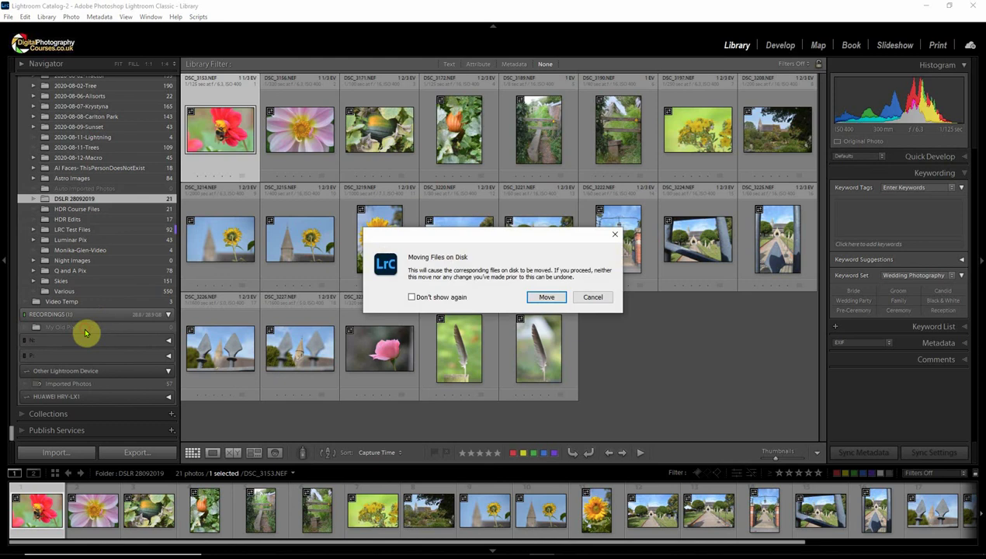
click(546, 298)
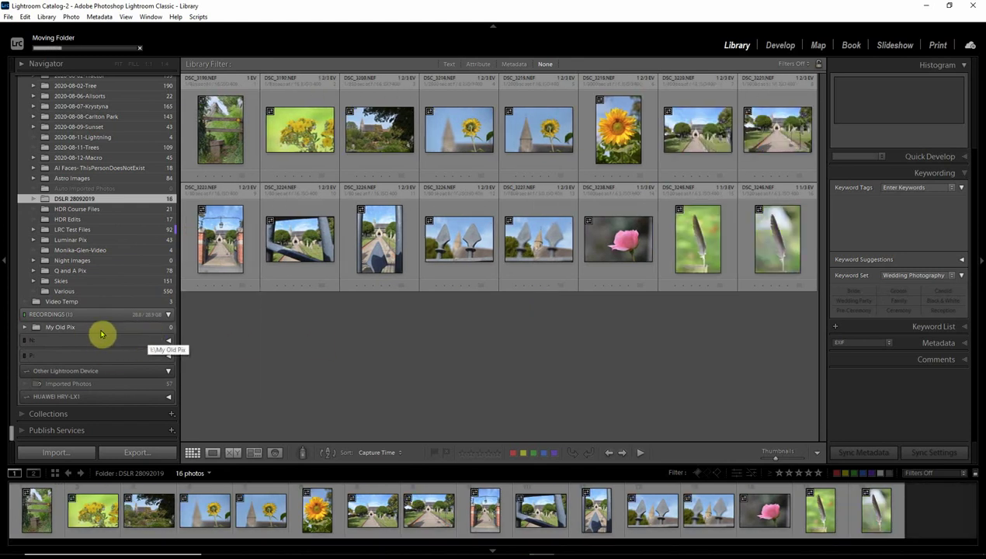
click(24, 330)
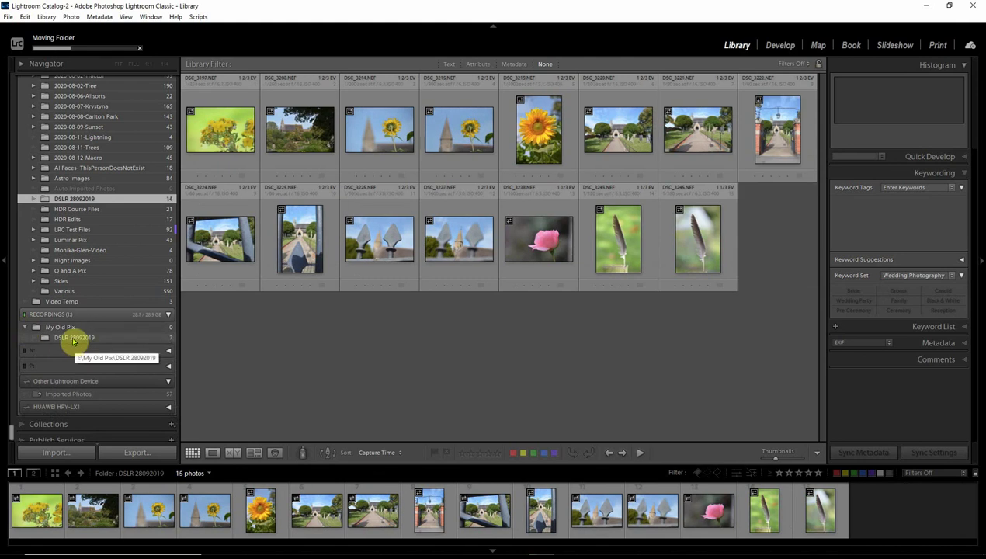
Step: Select DSLR 28092019 under My Old Pix while the folder move completes
click(73, 339)
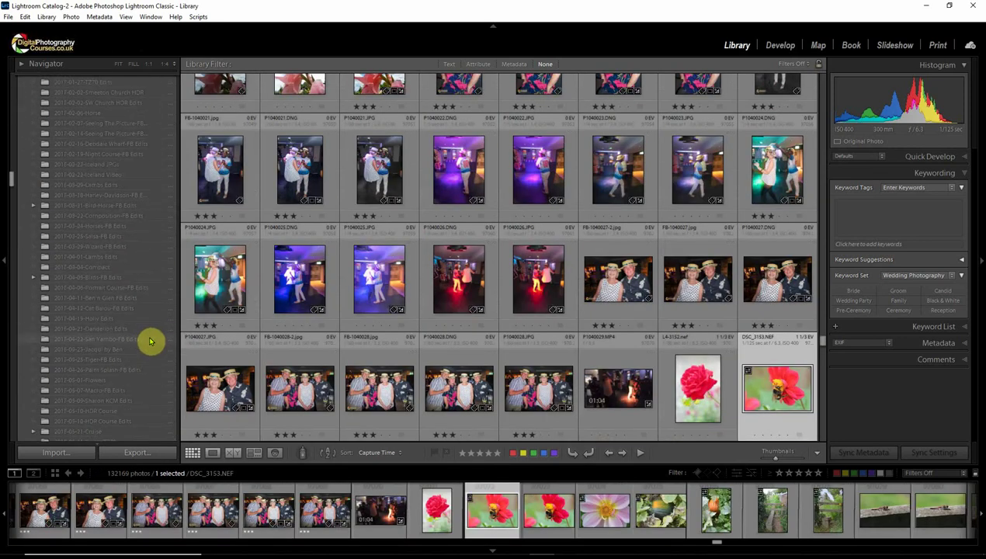
Step: Browse the 2017-05-01-Flowers and 2017-11-26-Crystal Ball Edits folders, then collapse My Pictures
click(124, 381)
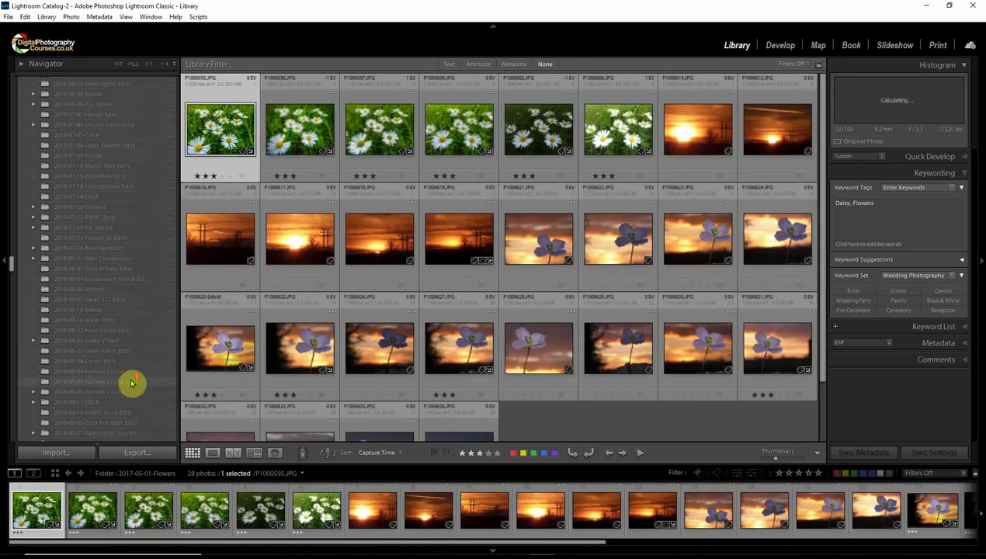
click(7, 267)
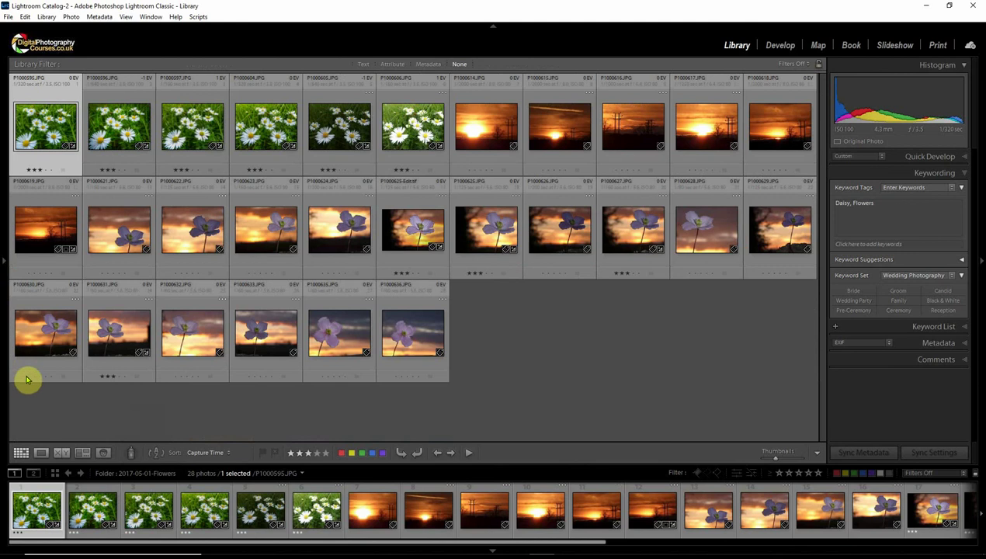
click(8, 265)
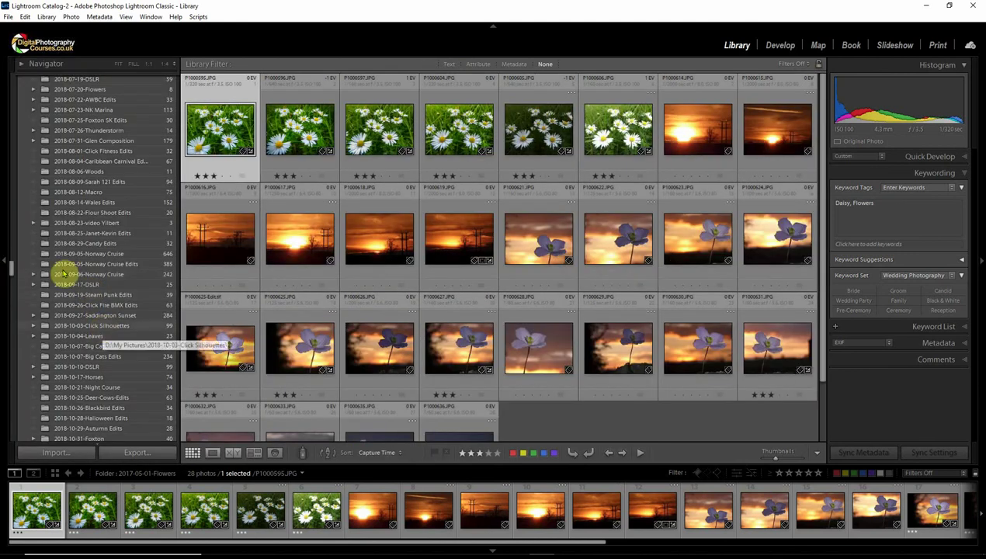
scroll(46, 187, up, 5)
scroll(47, 187, up, 3)
click(46, 183)
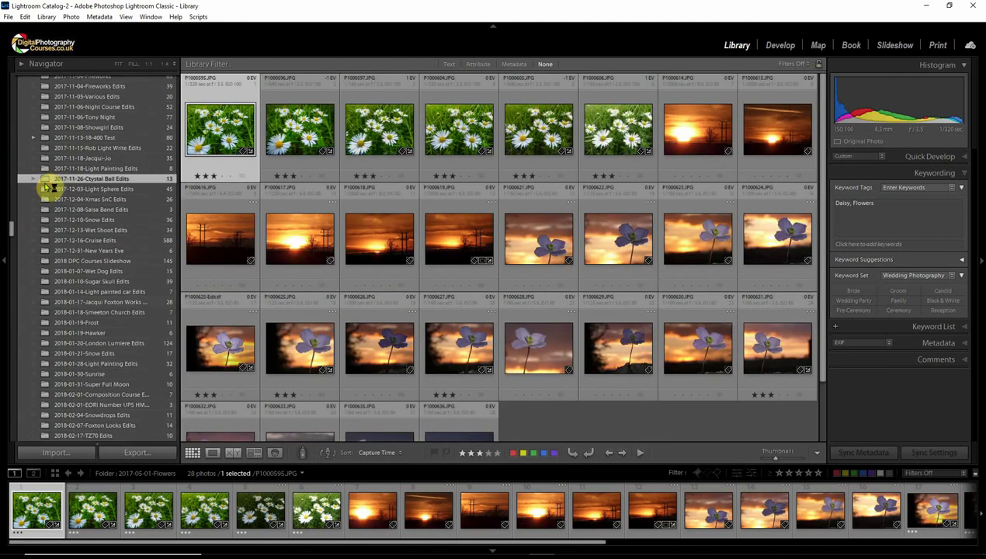
scroll(70, 123, up, 15)
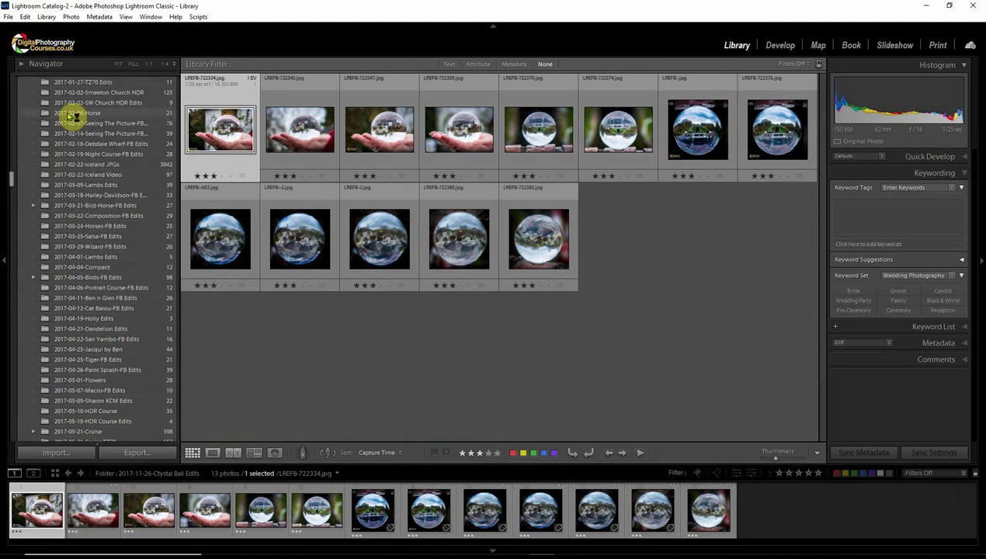
click(31, 177)
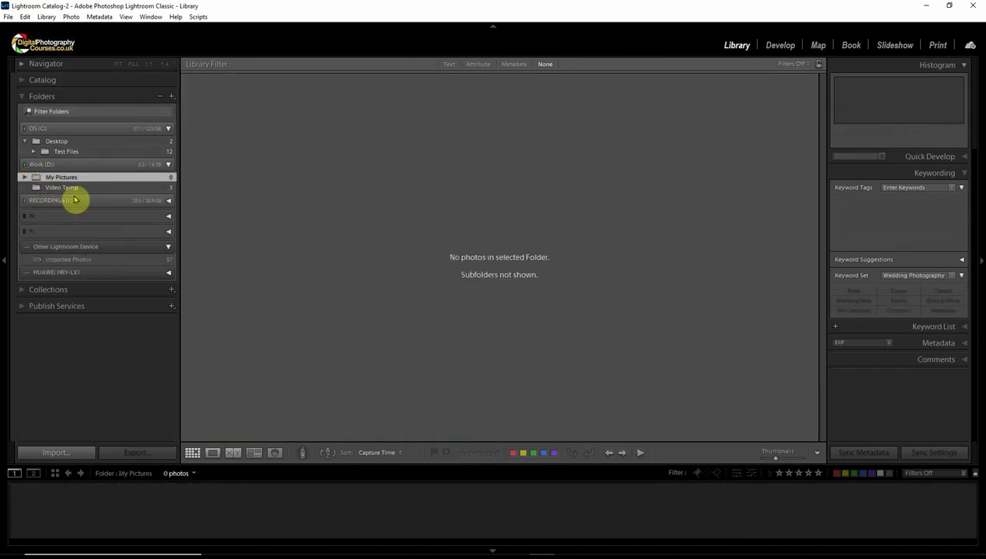
Step: Open DSLR 28092019 under RECORDINGS and select photos DSC_3153 and DSC_3156
click(169, 203)
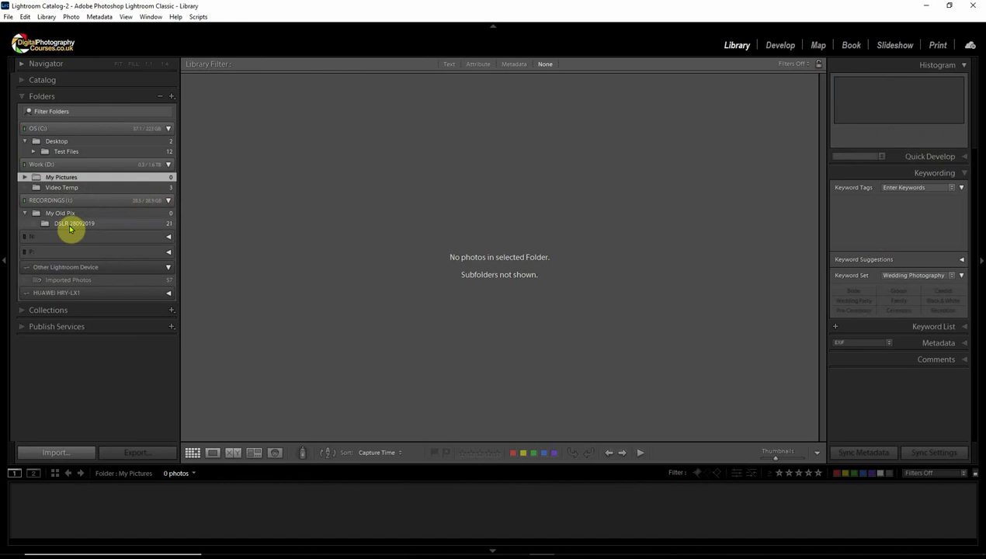
click(71, 223)
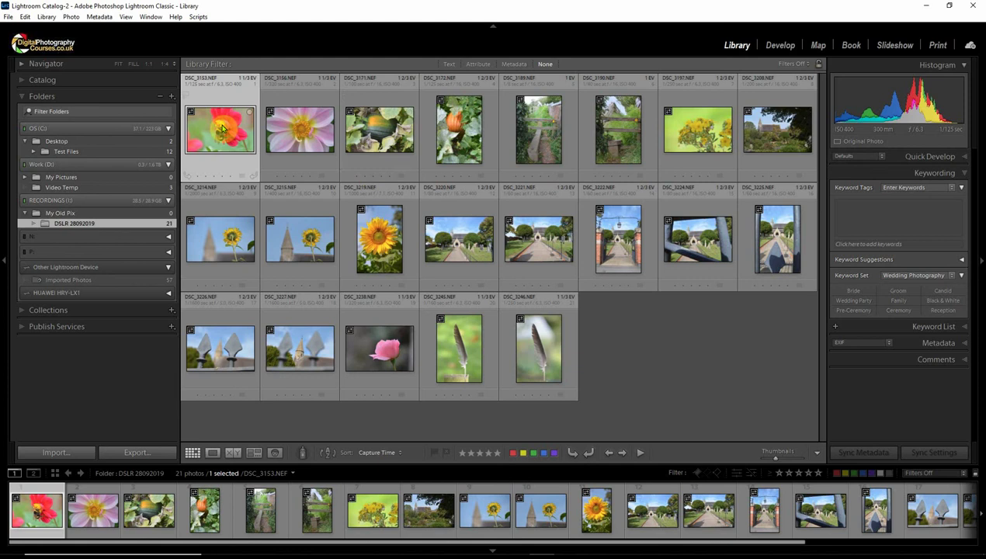
mouse_move(223, 130)
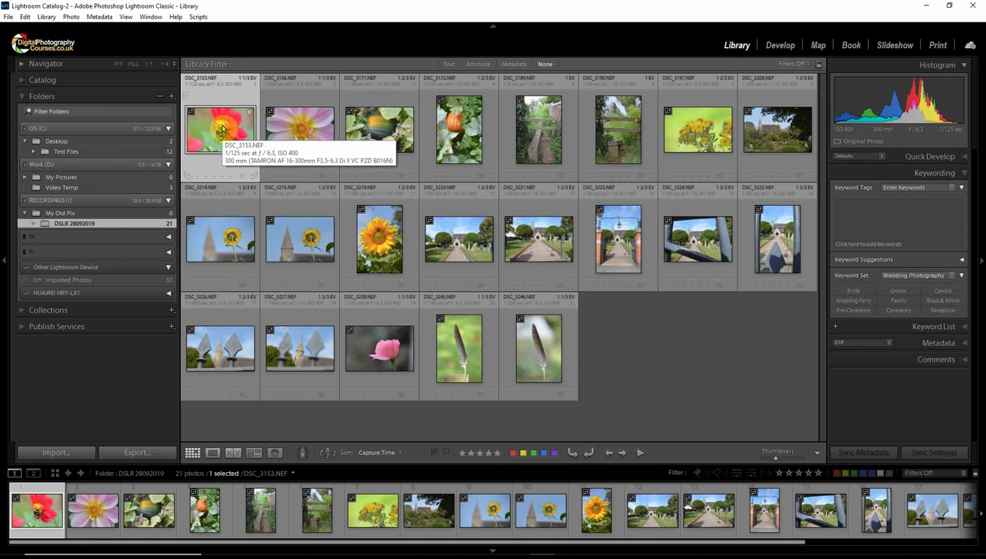
ctrl+click(299, 130)
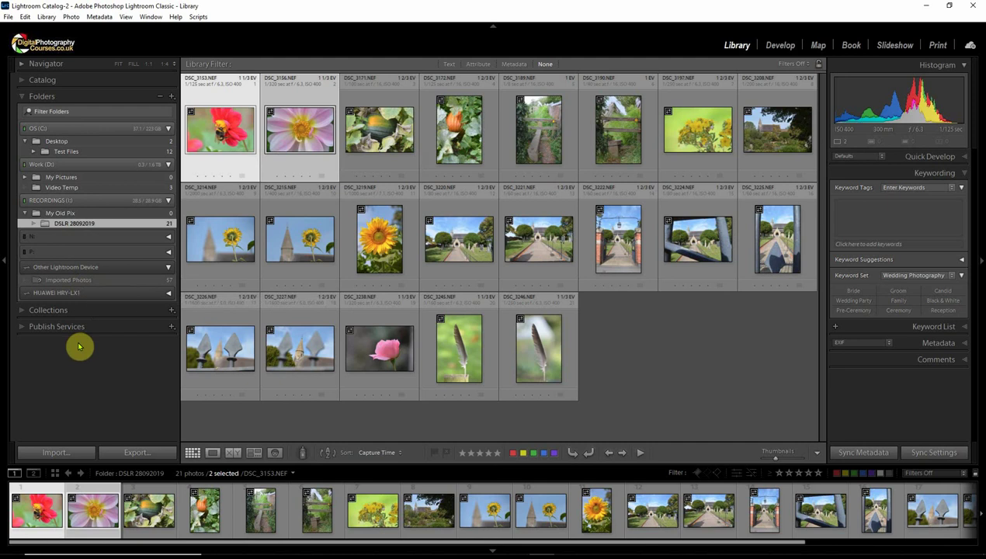
Step: Create target collection 'Test Flowers Collection' from the two selected photos, without virtual copies
click(171, 313)
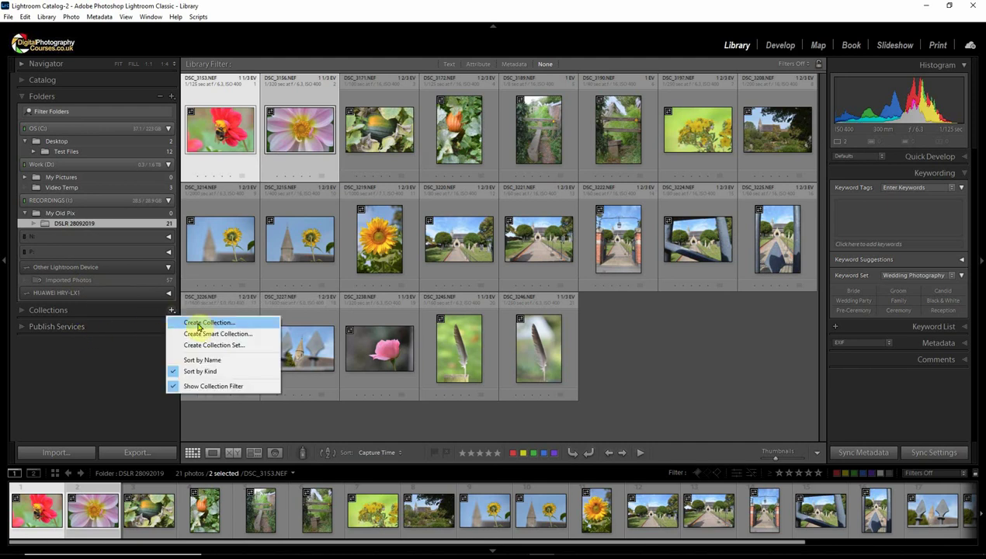
click(204, 323)
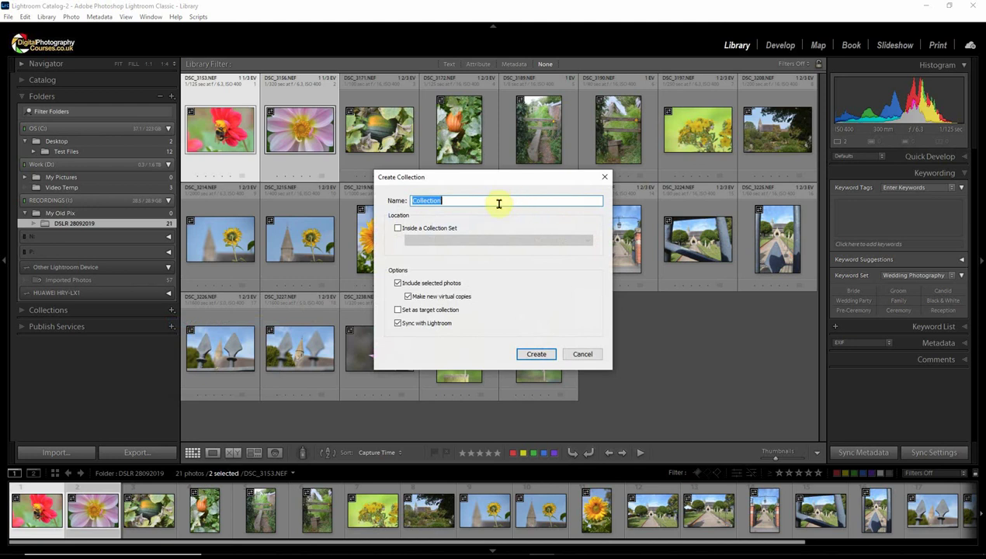
text(Test Flowers)
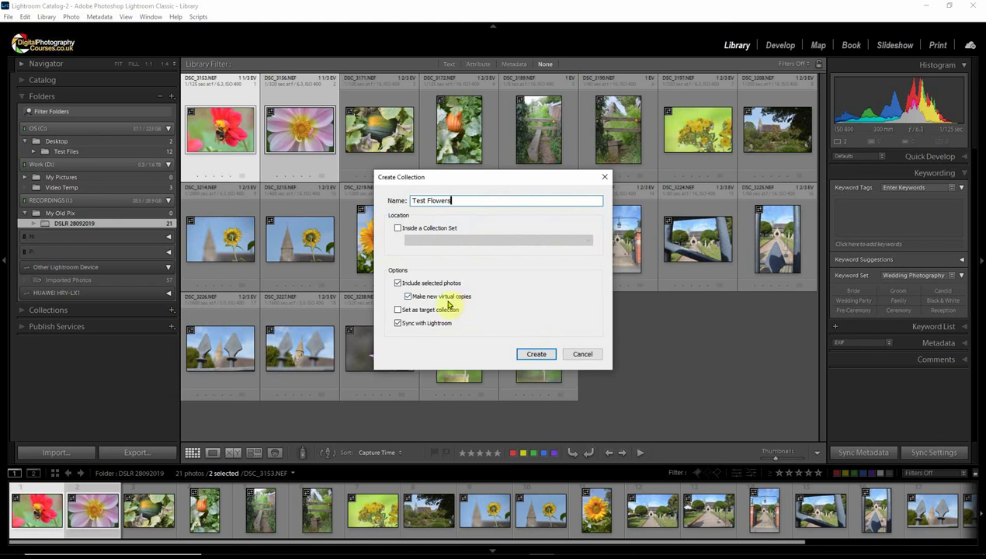
click(408, 296)
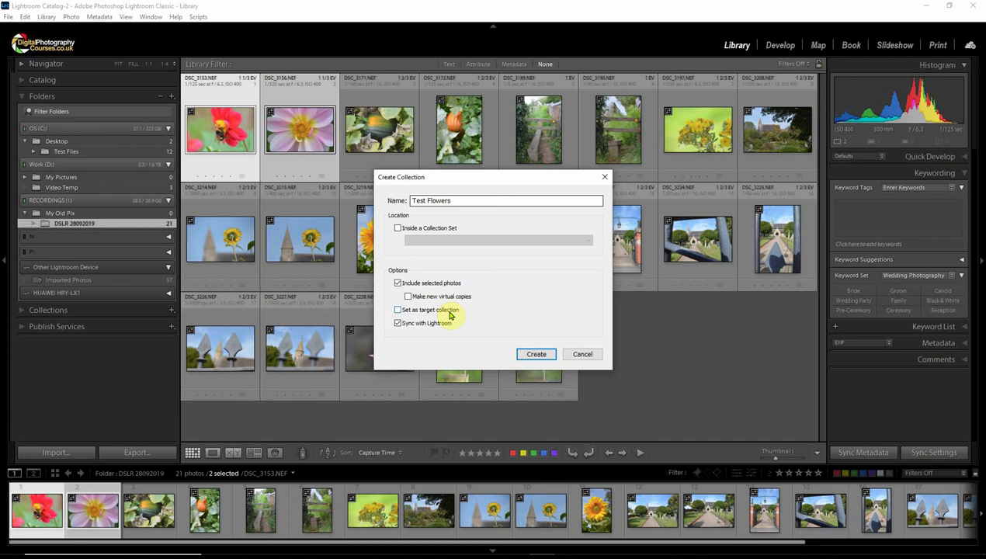
click(449, 313)
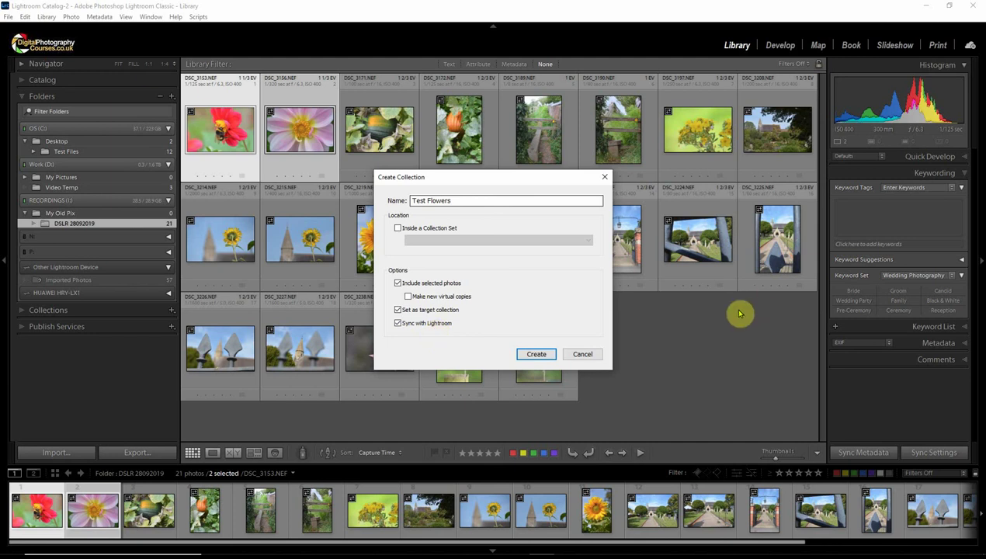
triple_click(487, 196)
click(487, 196)
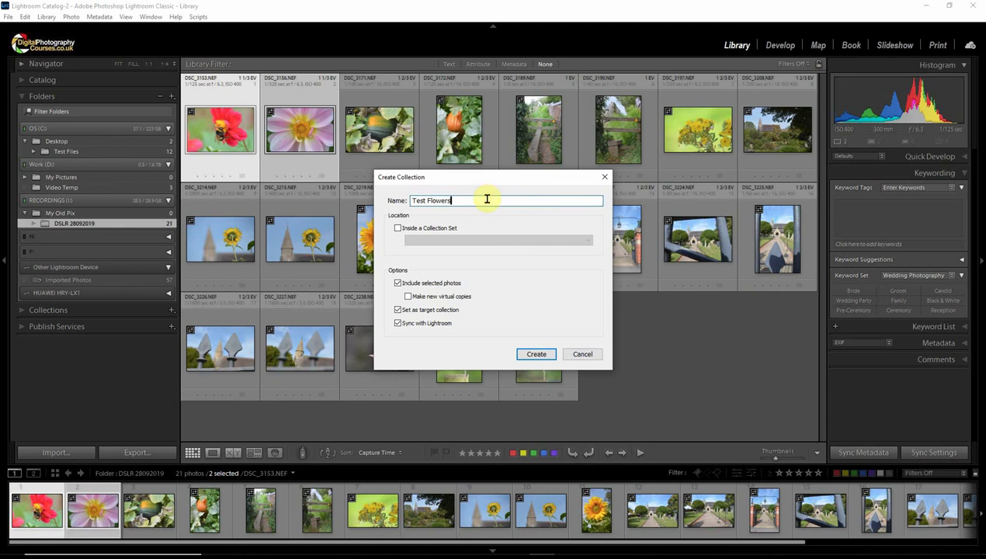
text(Collection)
click(536, 354)
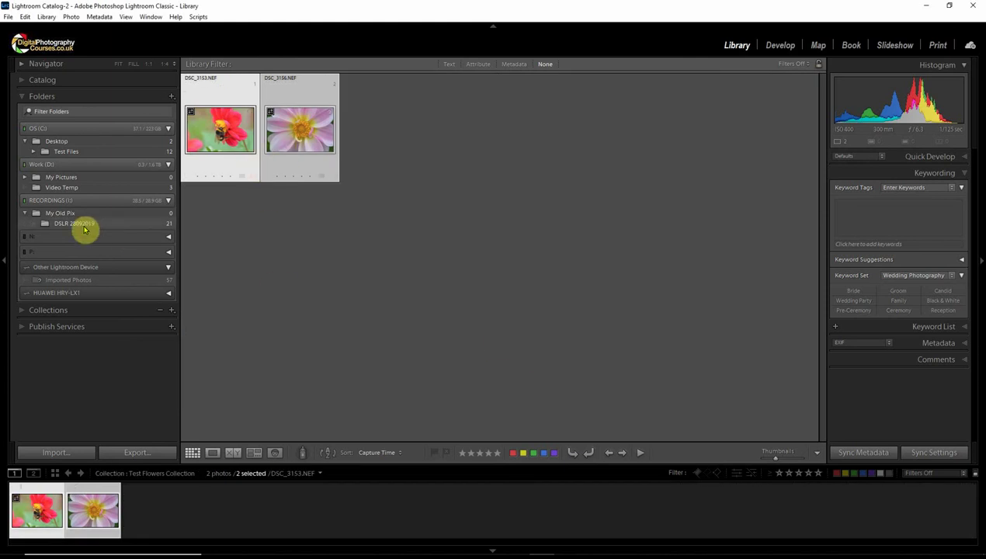
Step: Expand the Collections panel and enable sync for Test Flowers Collection
click(23, 312)
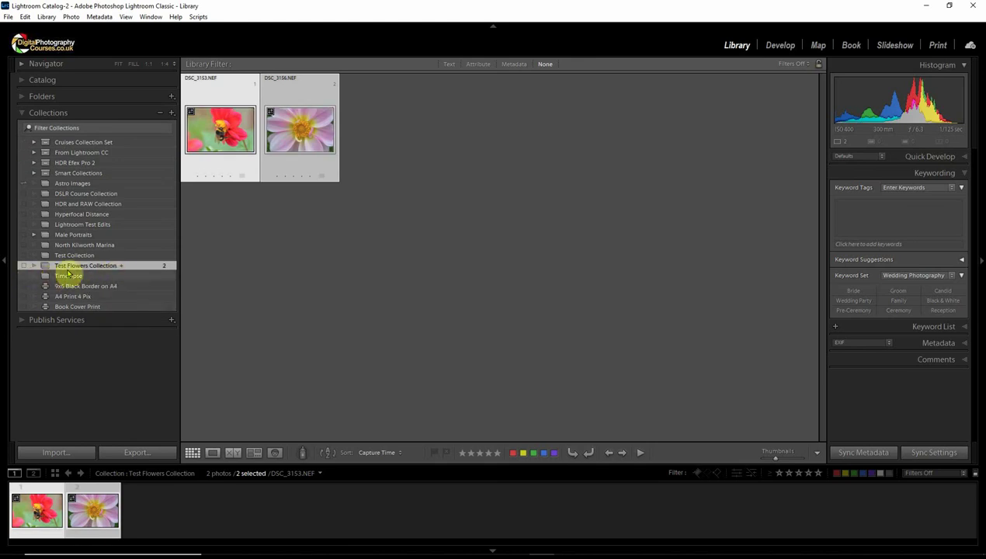
click(25, 267)
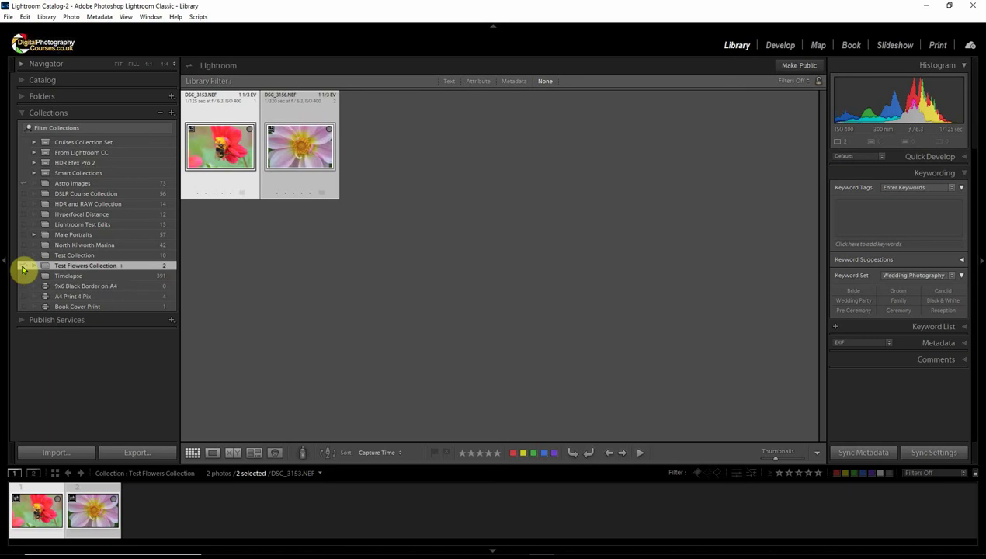
Step: Resume the paused cloud sync from the cloud status menu
click(971, 47)
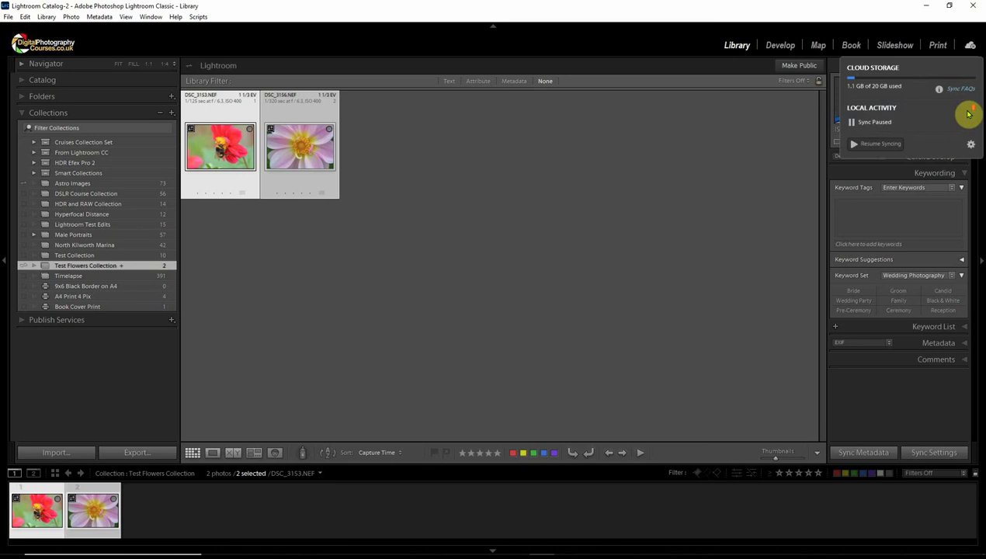
click(892, 146)
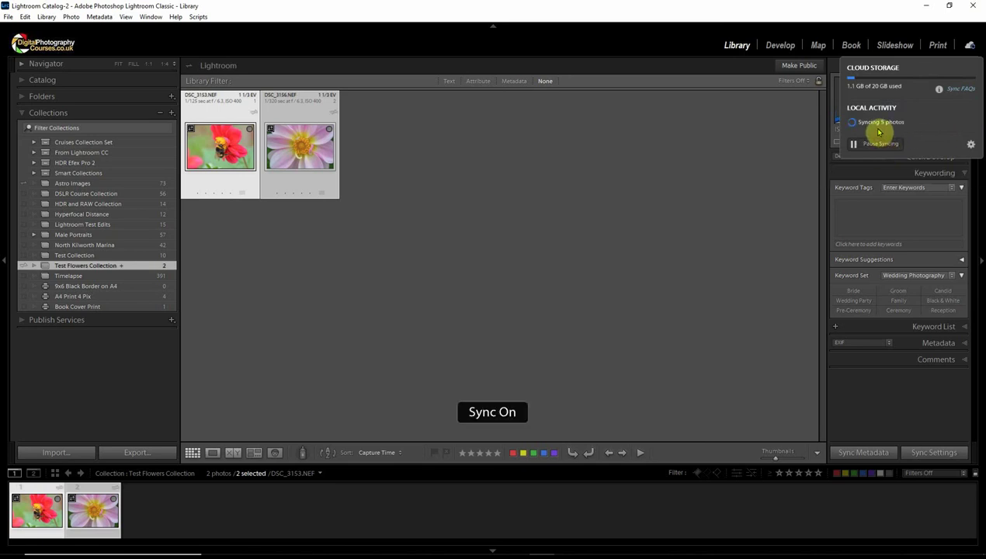